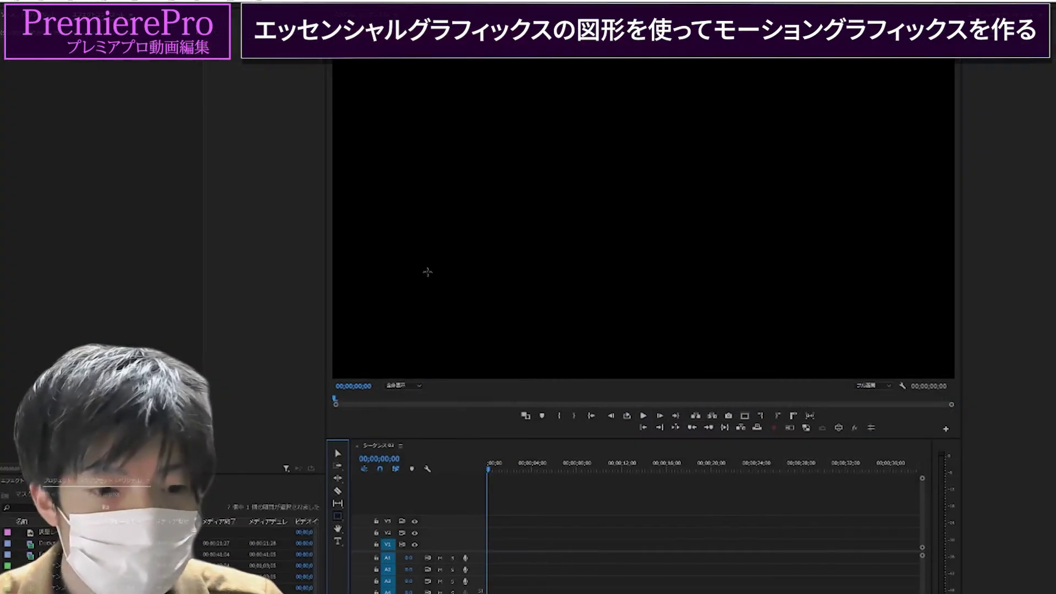
Step: Draw a gray rectangle in the upper part of the frame, just off center, and expand its shape properties
mouse_move(466, 113)
left_mouse_down()
mouse_move(666, 245)
mouse_move(650, 247)
left_mouse_up()
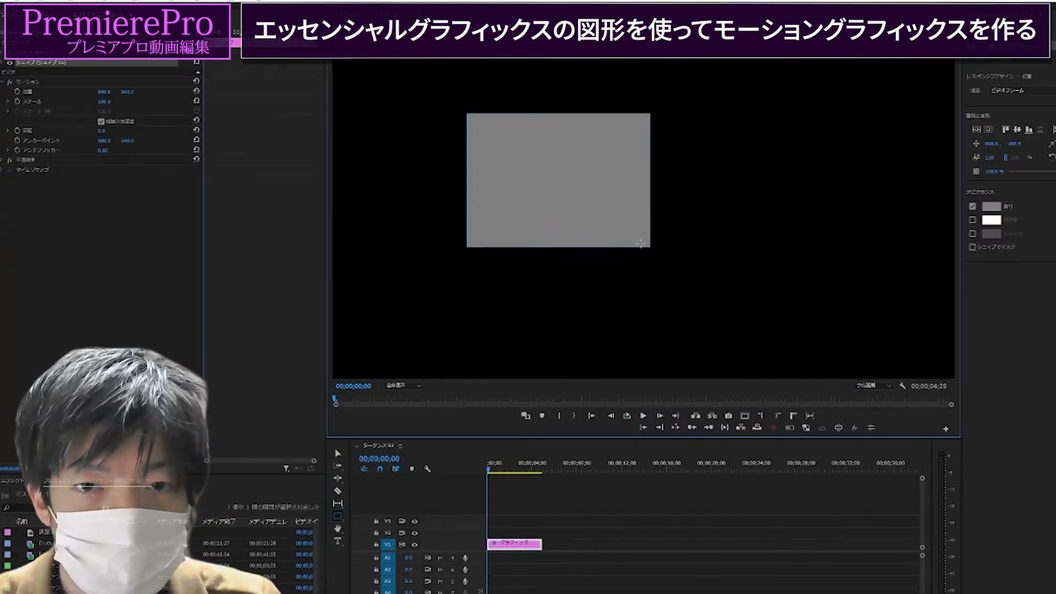
key("v")
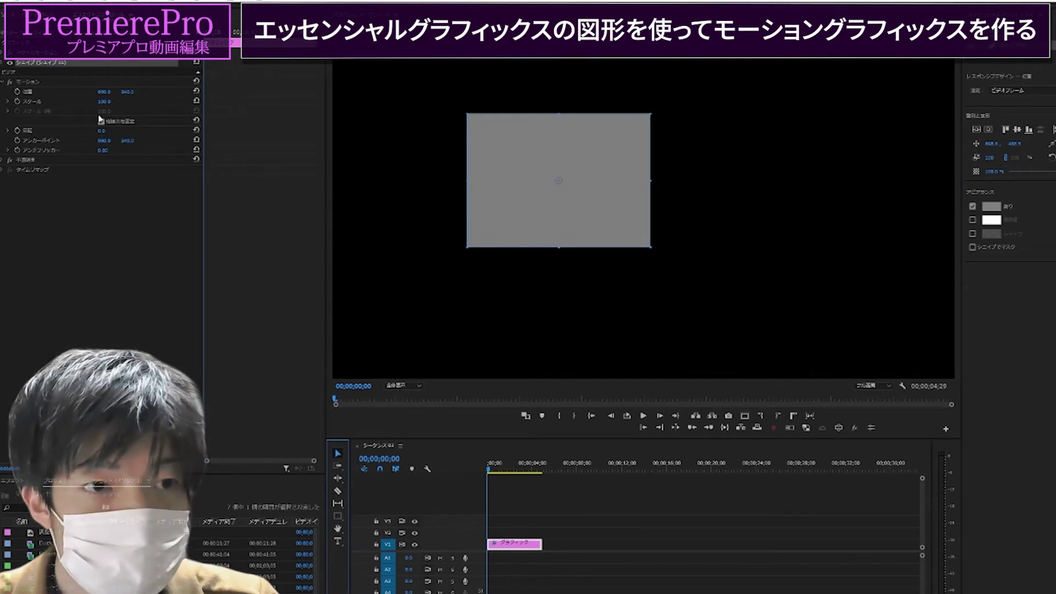
left_click(5, 62)
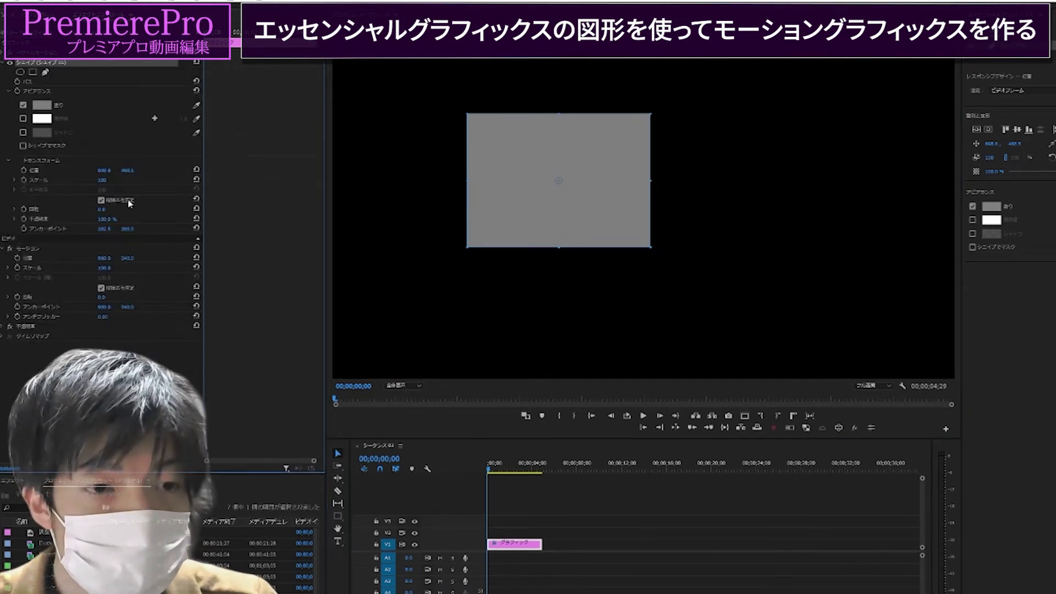
Step: Set the rectangle's transform position to 0, 0
left_click(108, 170)
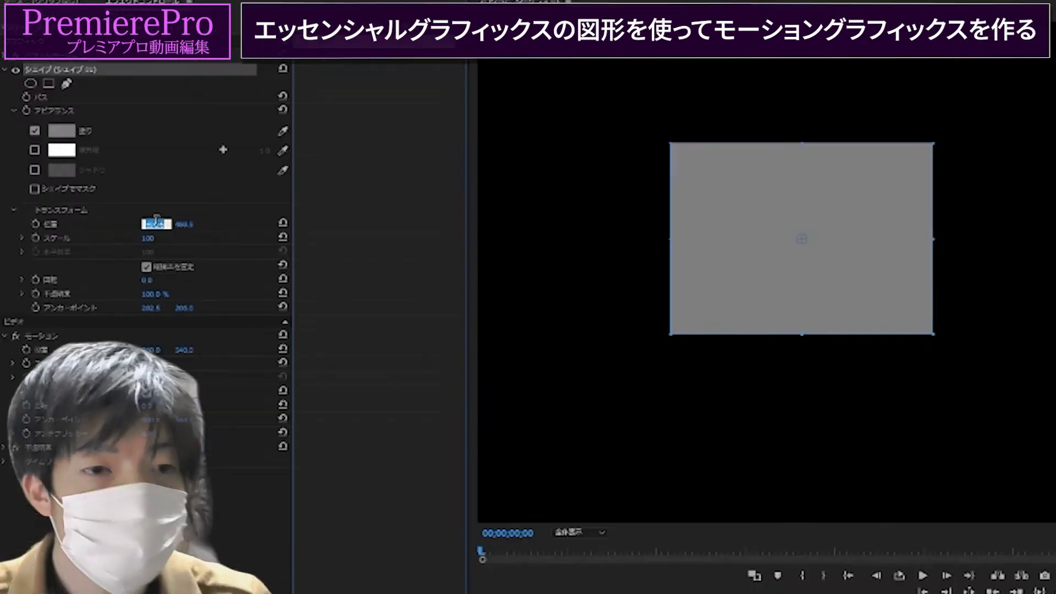
type("0")
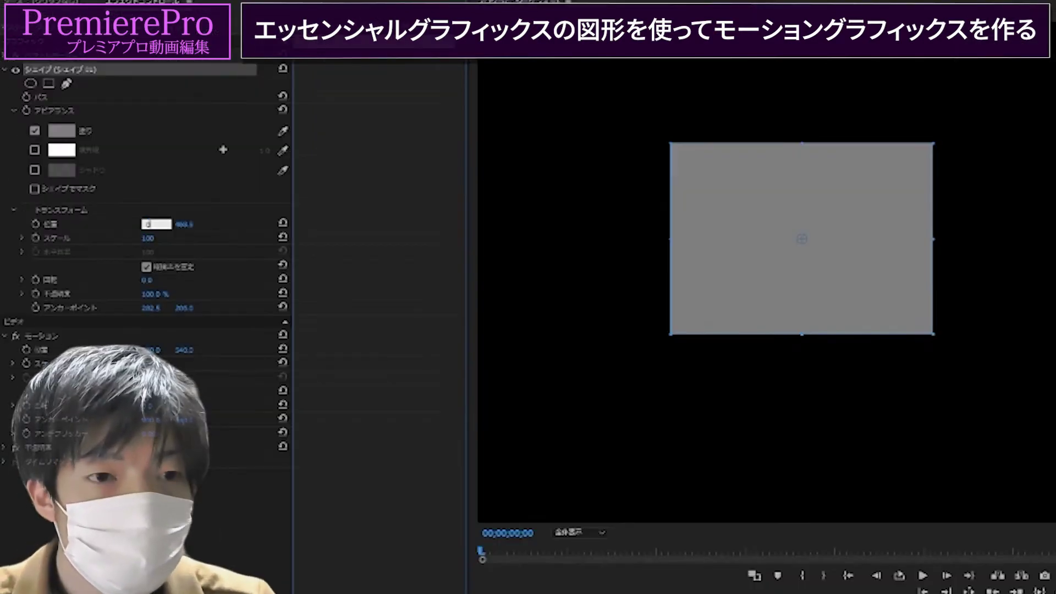
key("Return")
key("Tab")
type("0")
key("Return")
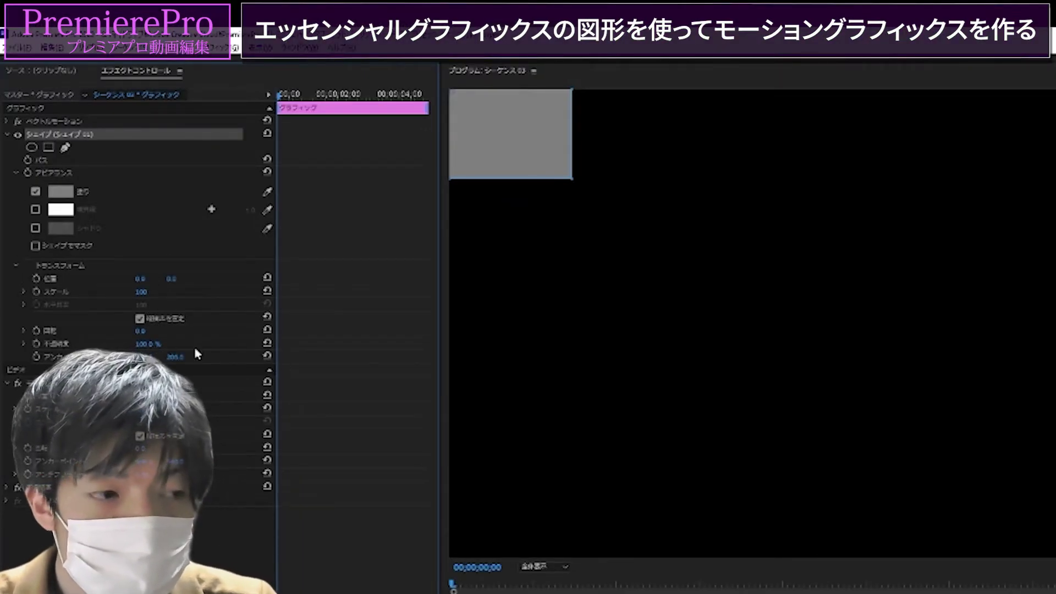
Step: Set the rectangle's anchor point to 0, 0 so its corner sits in the frame's upper-left corner
left_click(146, 356)
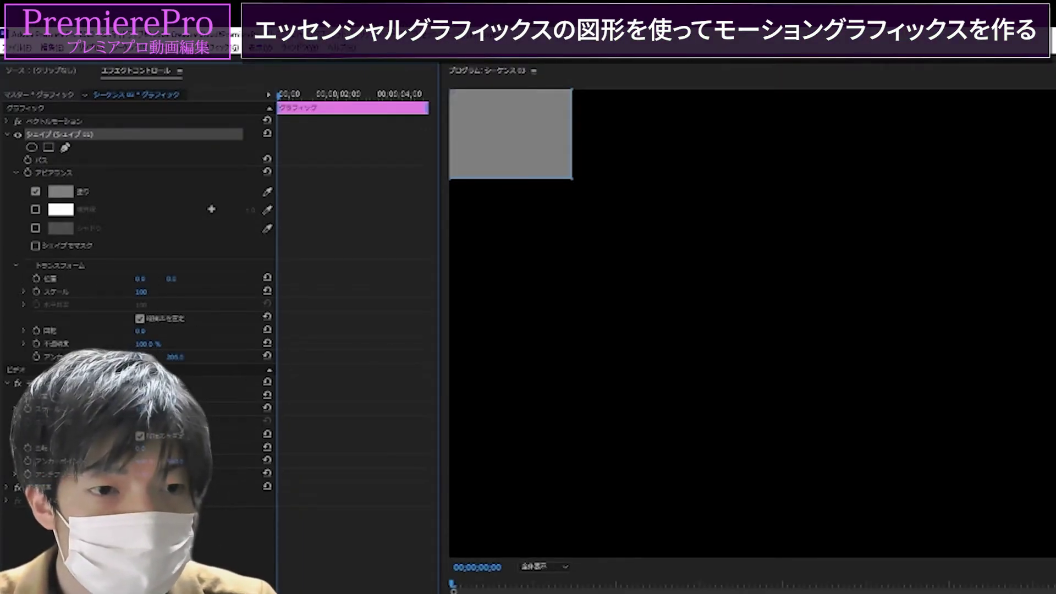
type("0")
key("Return")
key("Tab")
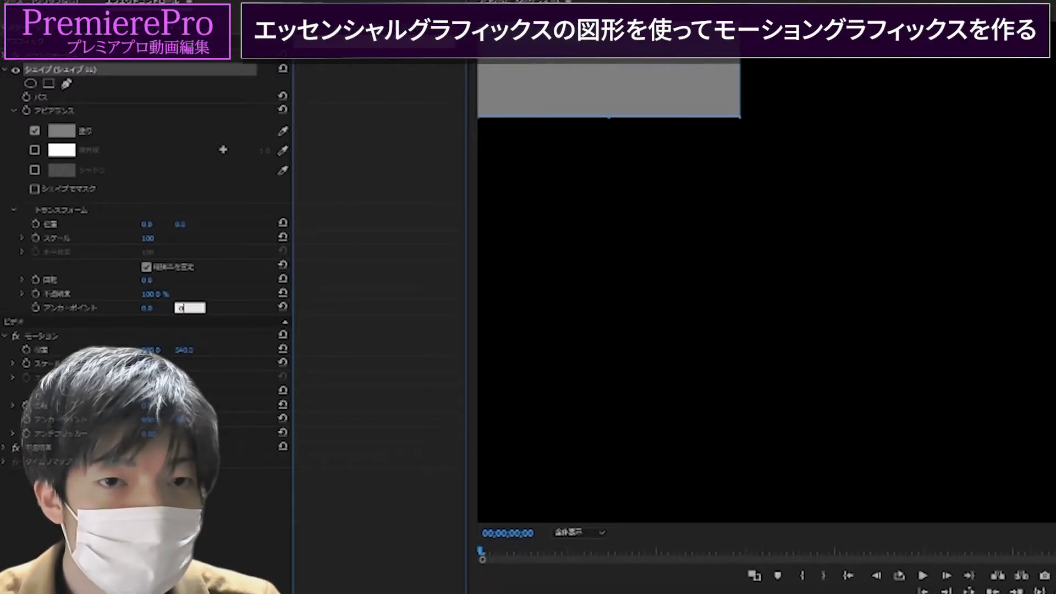
type("0")
key("Return")
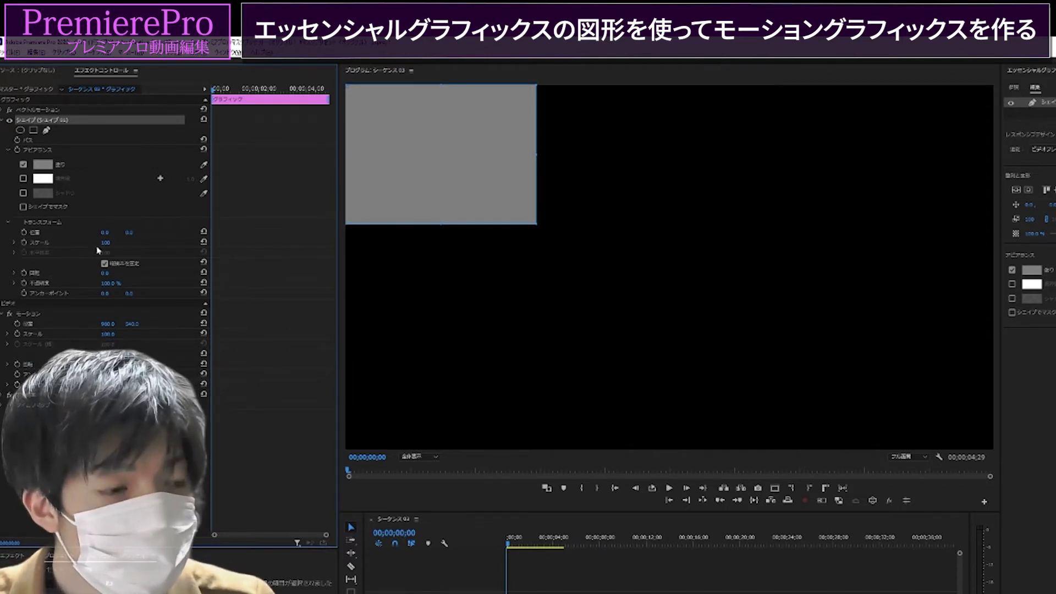
Step: Scale the rectangle to 57 and shorten its height from the lower edge to a wider proportion
mouse_move(99, 248)
left_mouse_down()
mouse_move(220, 248)
mouse_move(47, 248)
mouse_move(237, 248)
mouse_move(77, 248)
mouse_move(97, 248)
left_mouse_up()
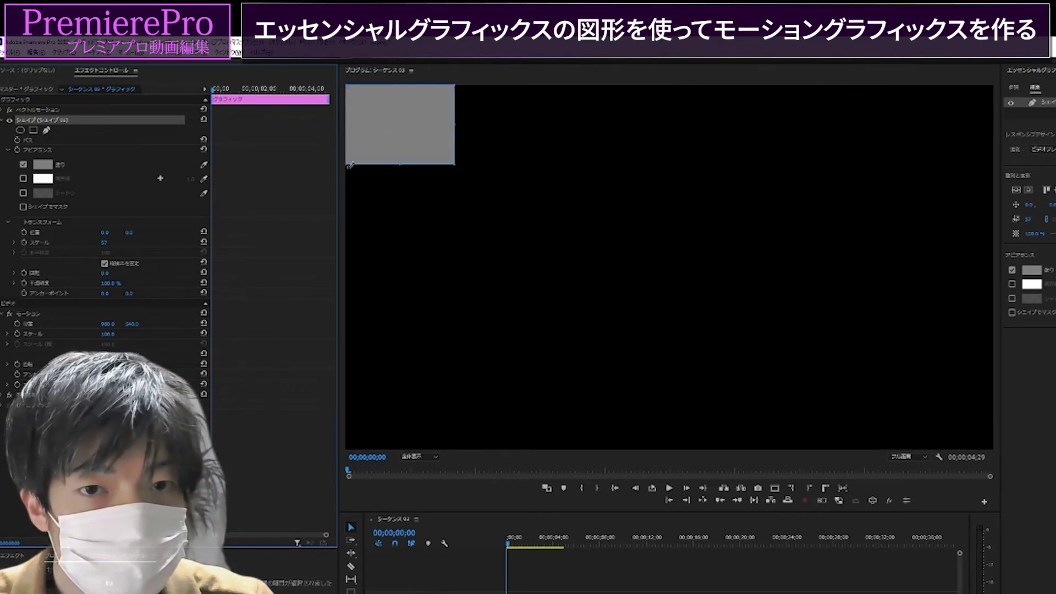
left_click_drag(395, 162, 402, 137)
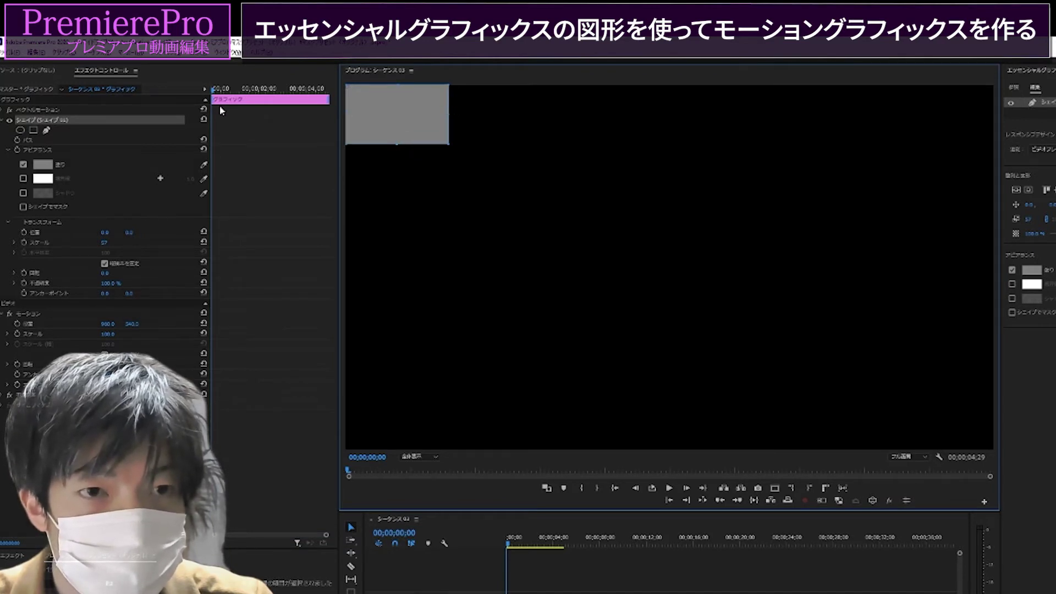
Step: Animate the shape's scale from 0 at the first frame to a frame-filling size at frame 10
left_click_drag(105, 242, 72, 243)
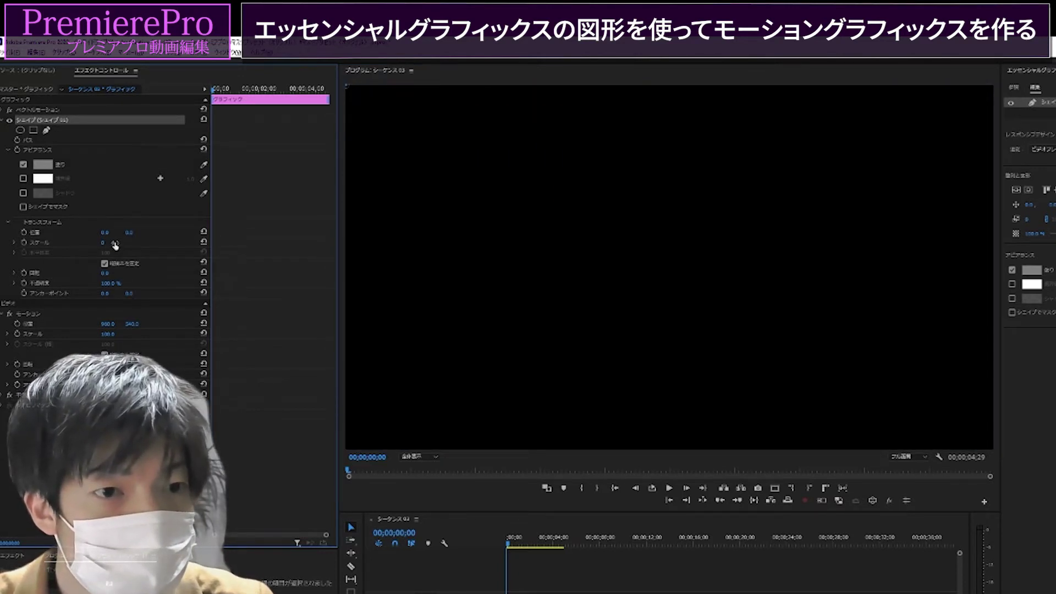
left_click(25, 242)
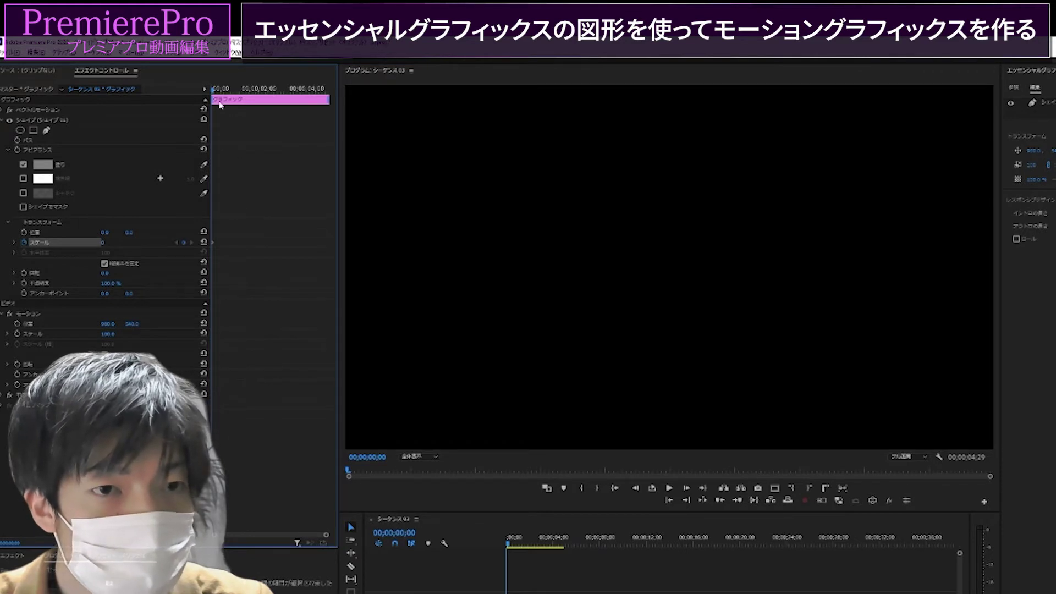
left_click_drag(229, 92, 213, 91)
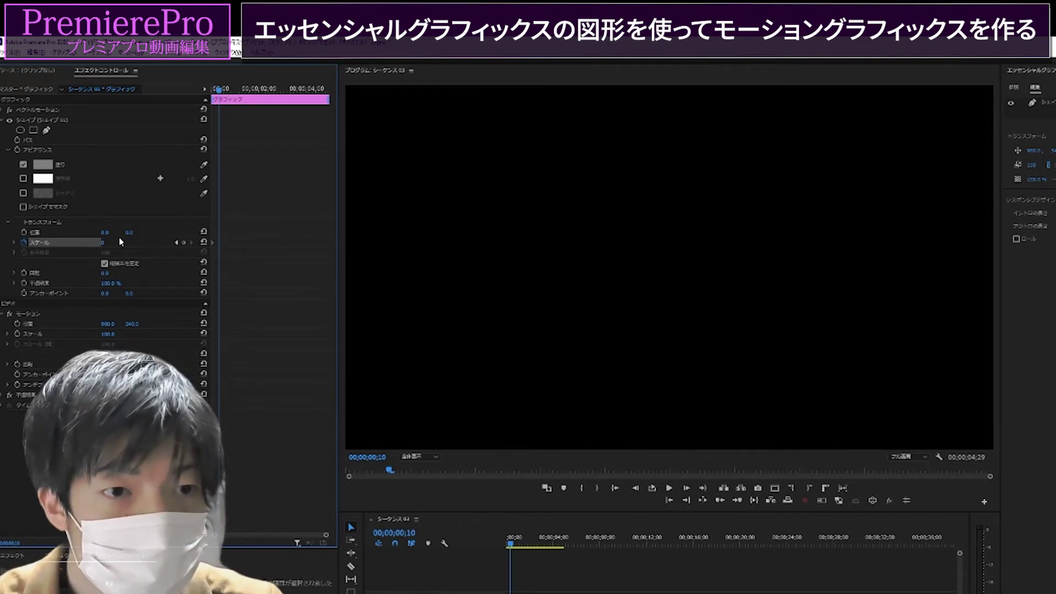
left_click_drag(111, 243, 170, 242)
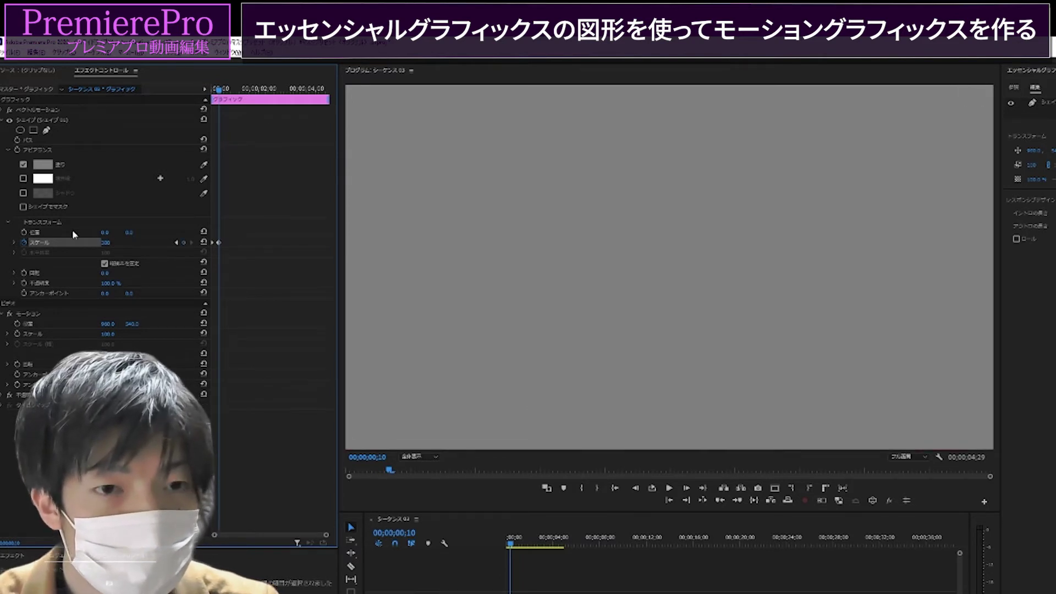
Step: Play the sequence repeatedly from the start to check the rectangle's scale-up animation
key("shift+Left")
key("shift+Left")
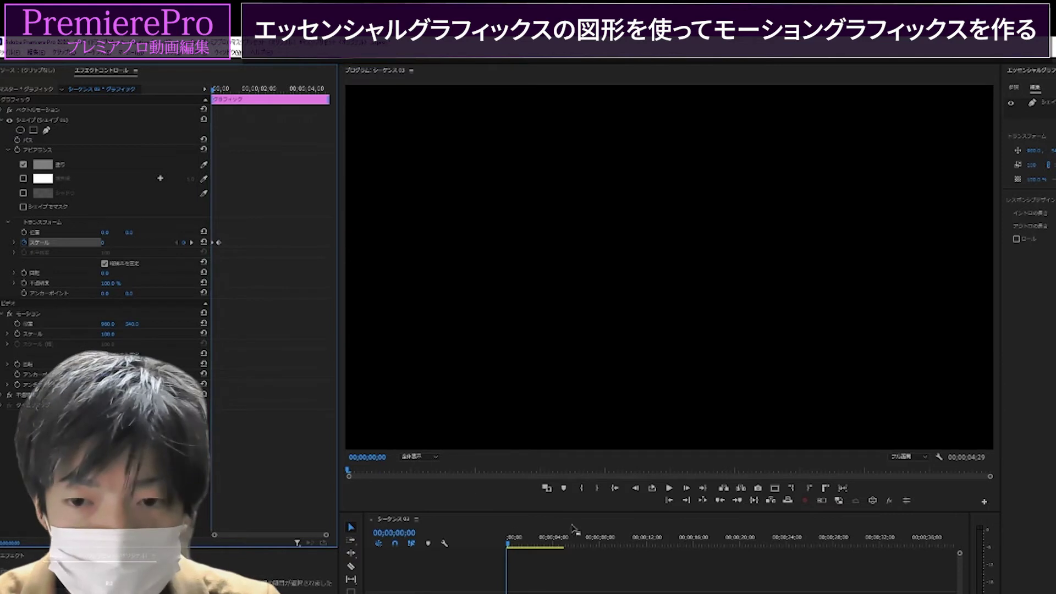
key("space")
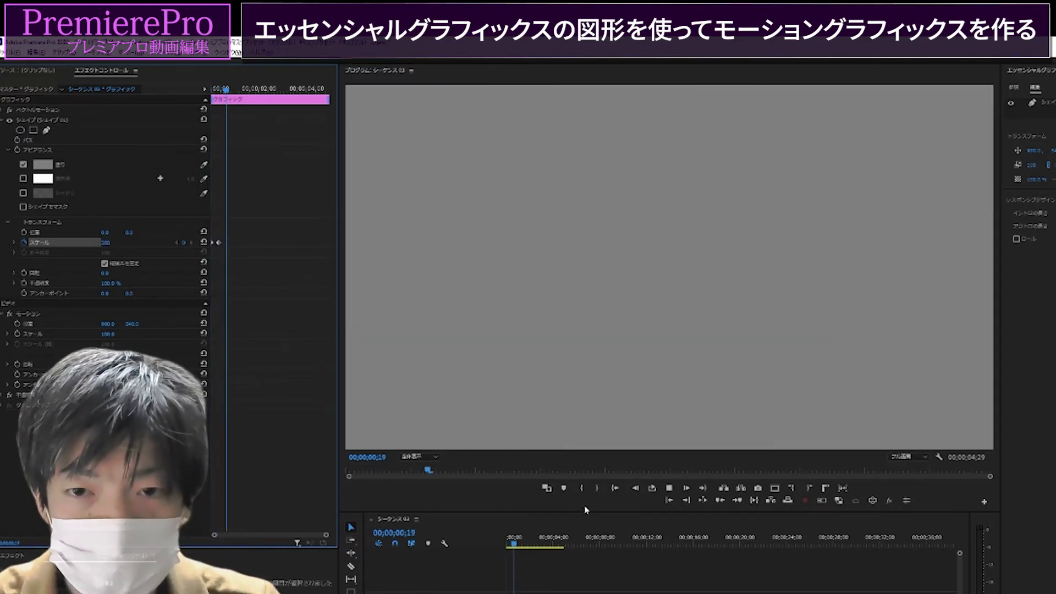
key("space")
key("Home")
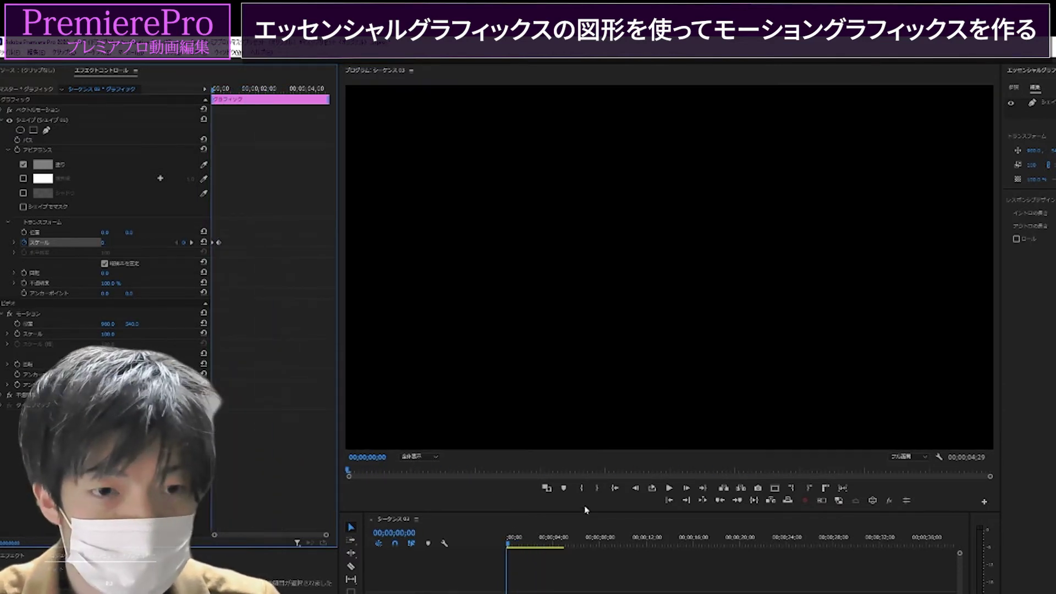
key("space")
key("space")
key("Home")
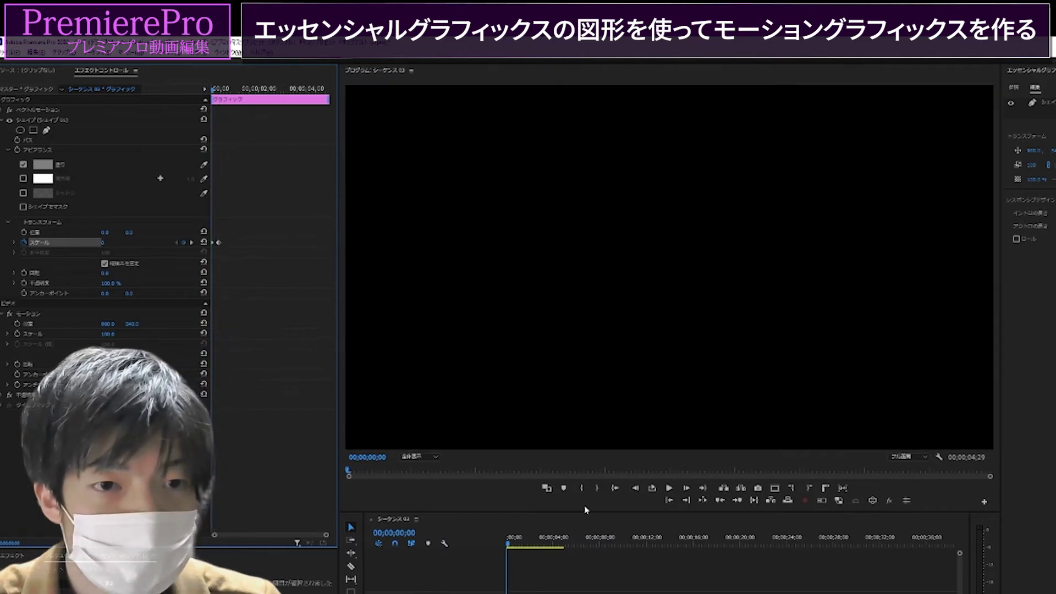
key("space")
key("space")
key("Home")
key("space")
key("space")
key("Home")
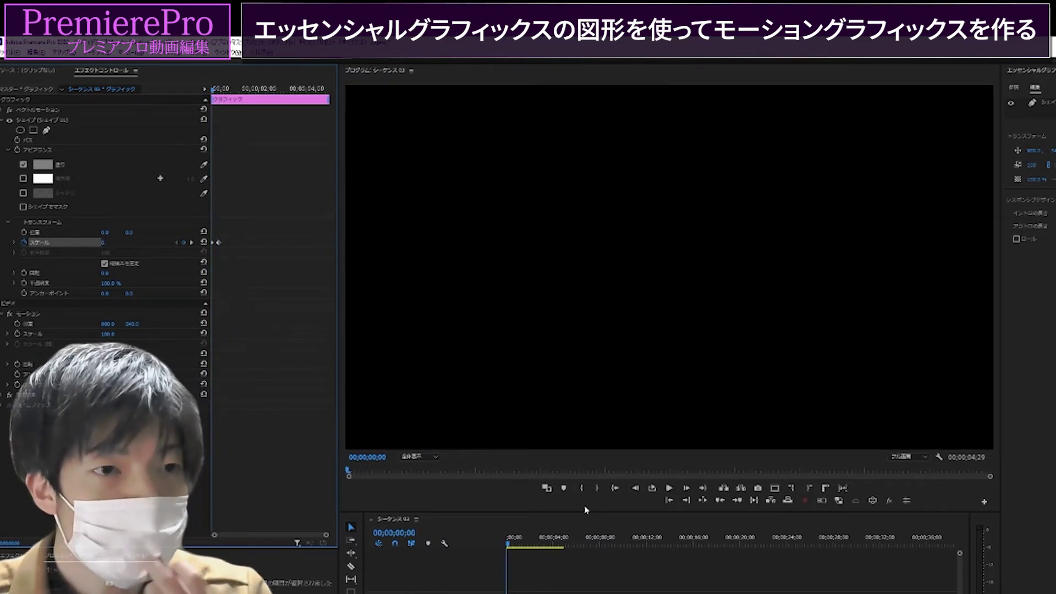
key("space")
key("space")
key("Home")
key("space")
key("space")
key("Home")
key("space")
key("space")
key("Home")
key("space")
key("Home")
key("space")
key("Home")
key("space")
key("space")
key("Home")
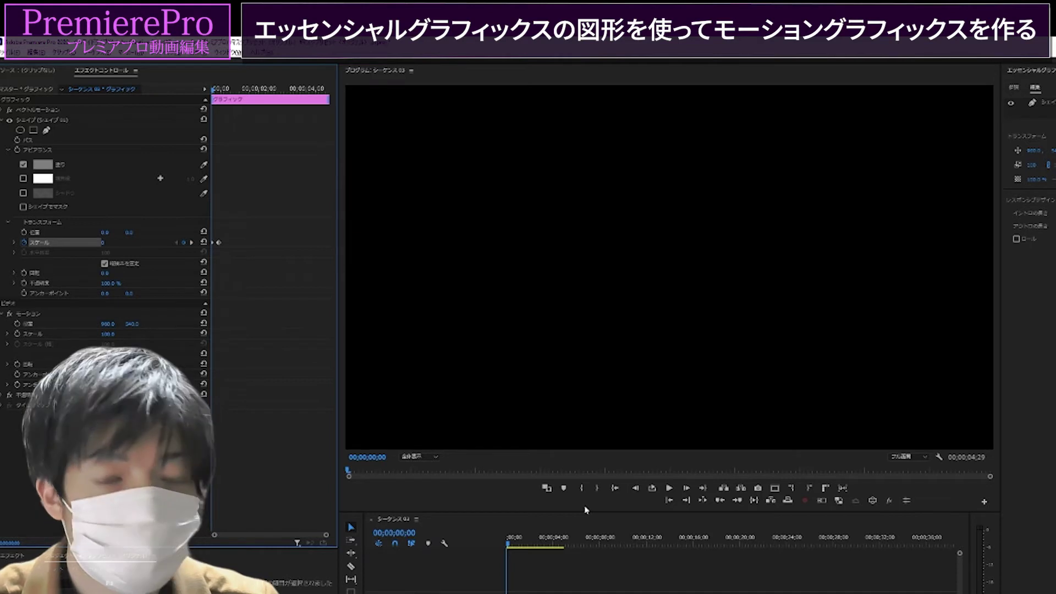
Step: Collapse the shape layer's properties and duplicate the layer within the same graphic
left_click(3, 120)
left_click(43, 125)
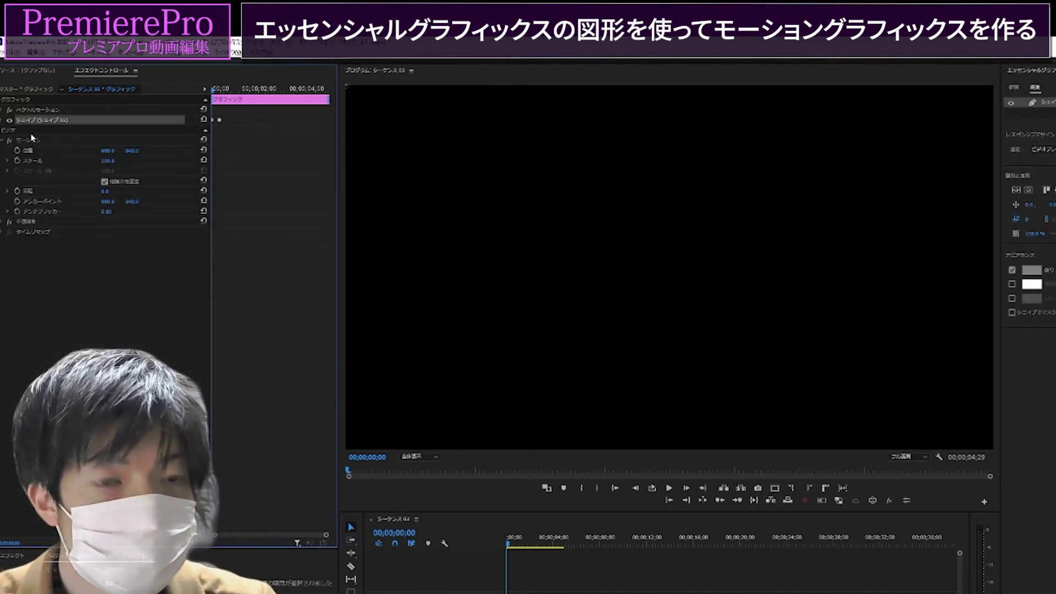
key("ctrl+v")
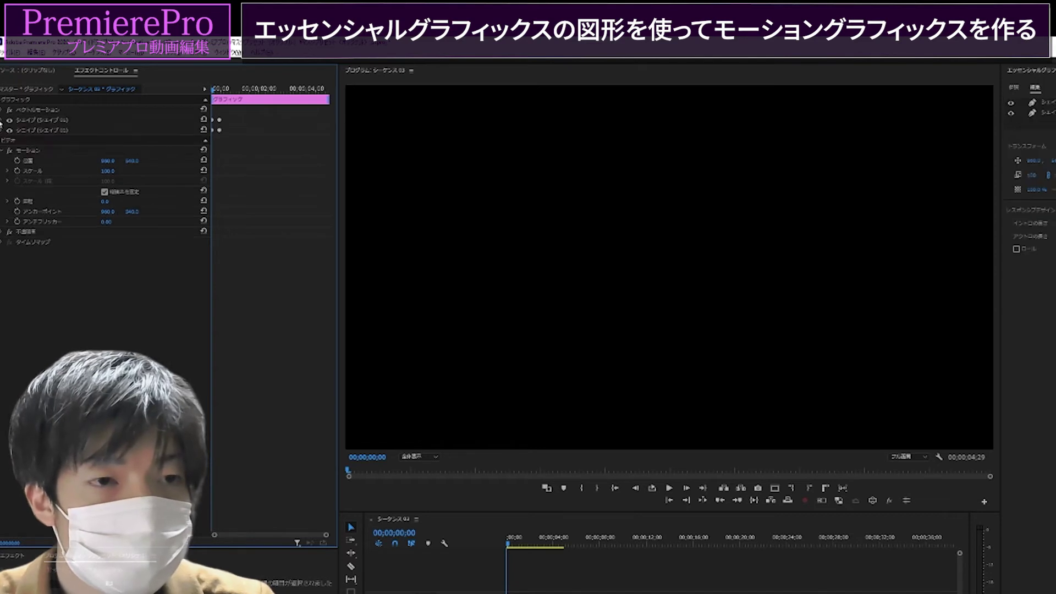
Step: Expand both shape layers' properties and set the upper copy's fill color to red
left_click(48, 121)
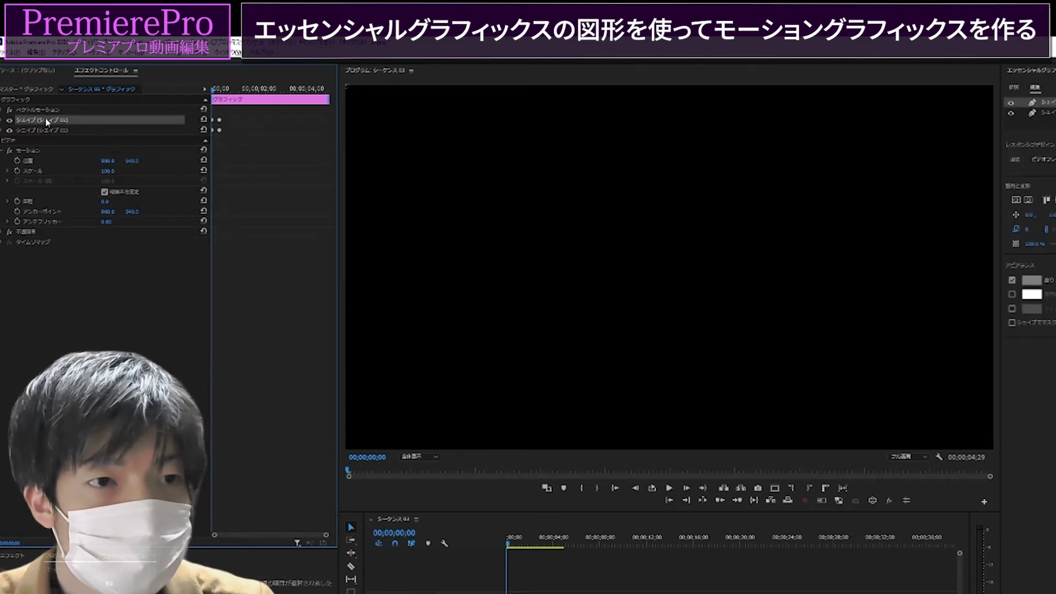
left_click(2, 131)
left_click(218, 254)
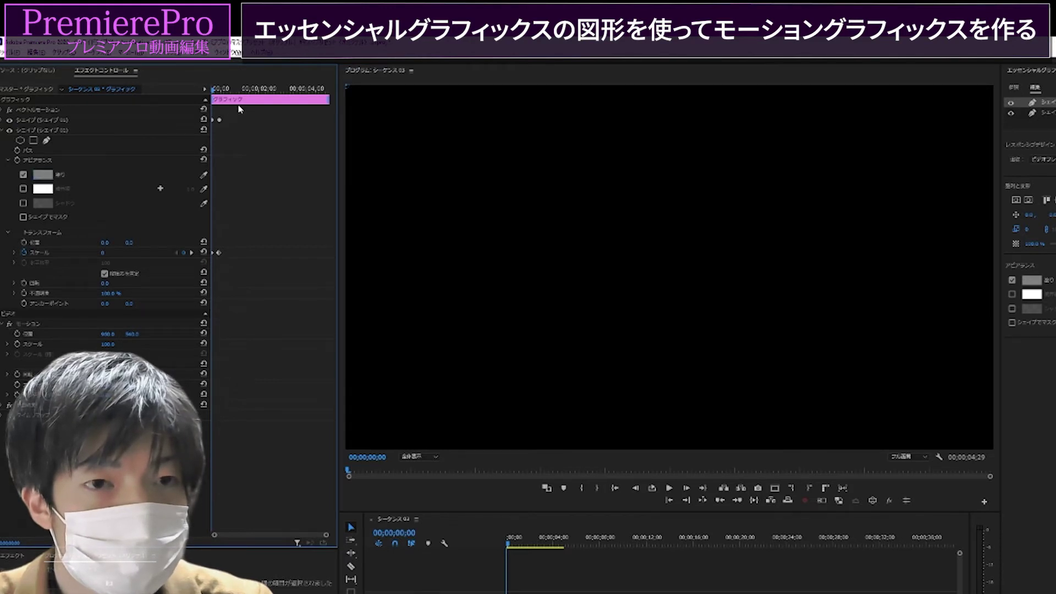
left_click(2, 120)
left_click(64, 121)
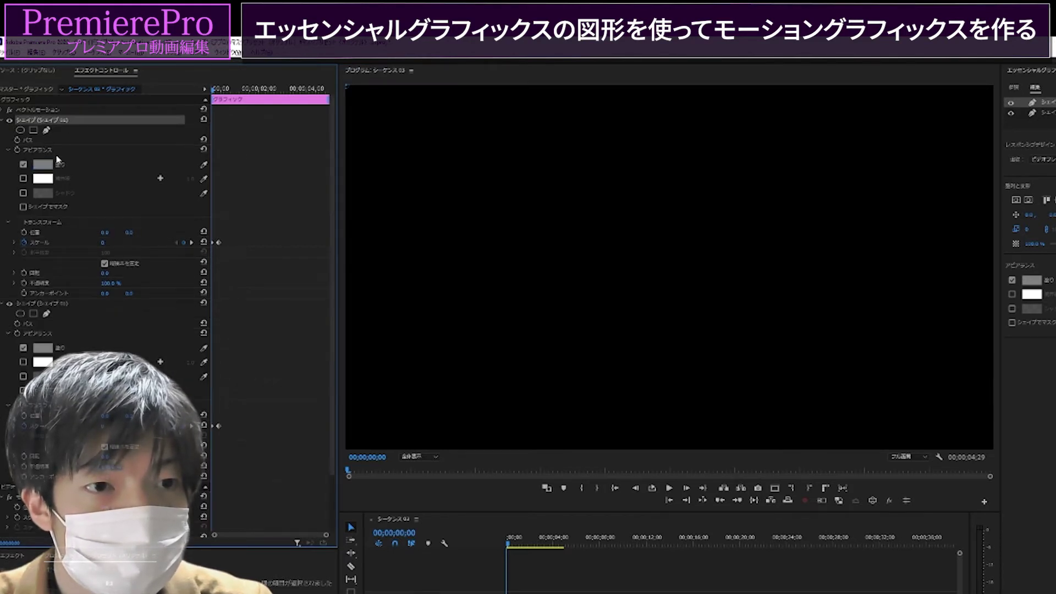
left_click(43, 165)
left_click(600, 466)
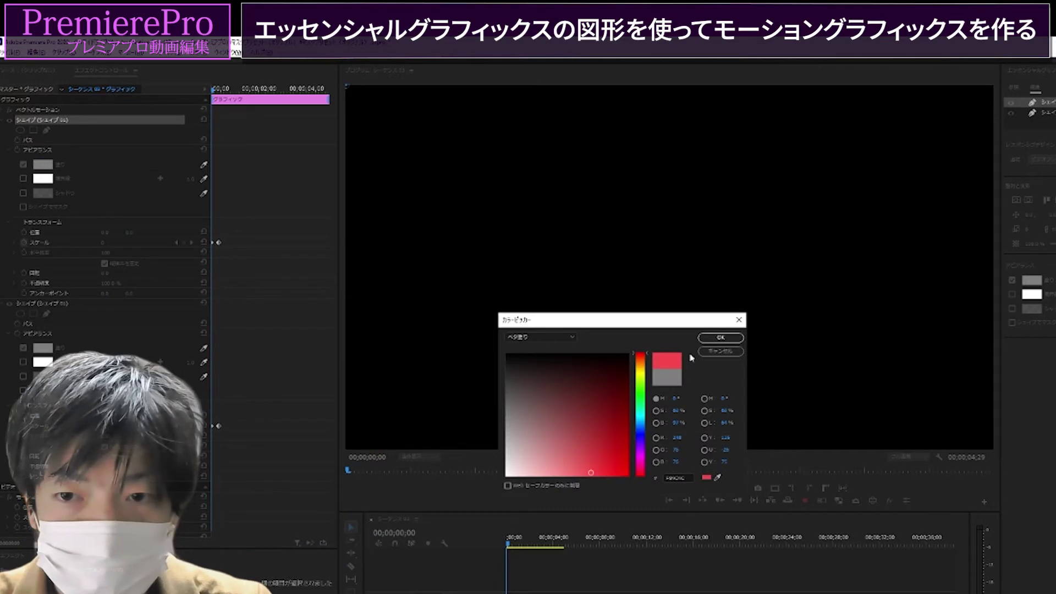
left_click(720, 337)
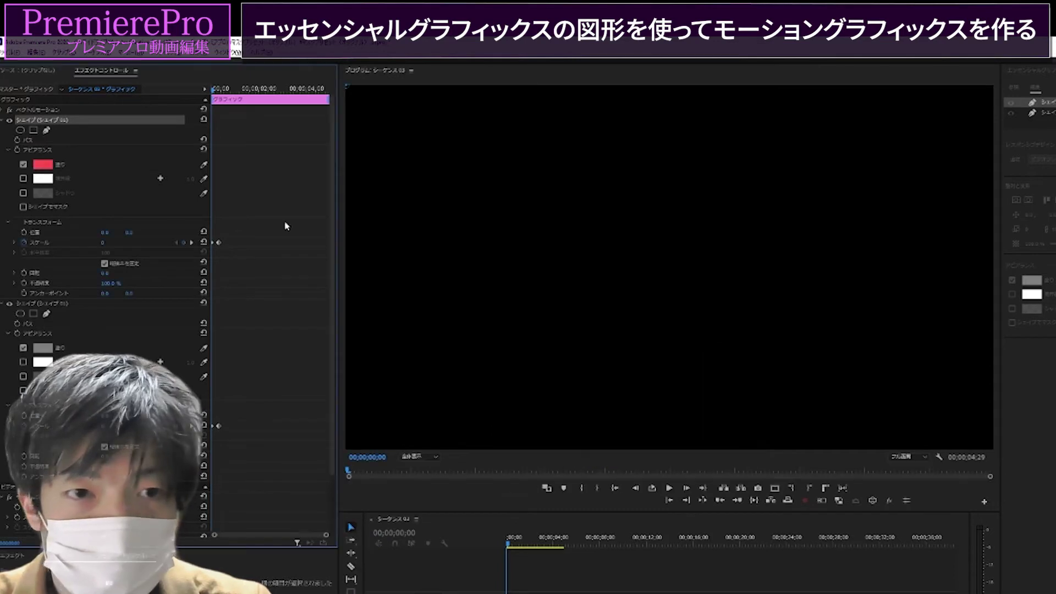
Step: Delay the red shape's two scale keyframes by a few frames so it starts growing after the gray shape
left_click(215, 92)
left_click_drag(215, 94, 218, 94)
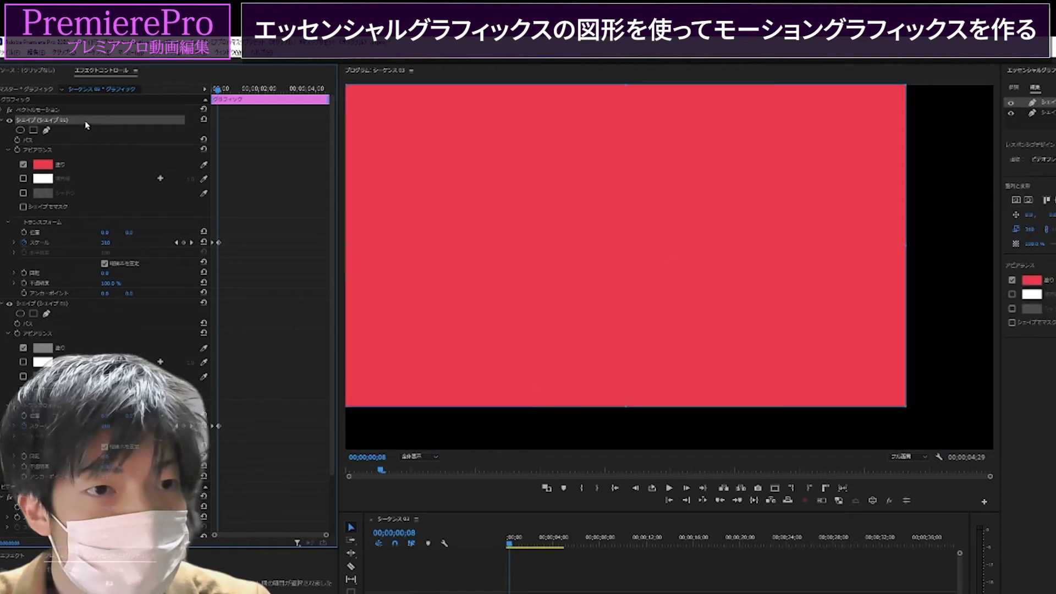
left_click(80, 305)
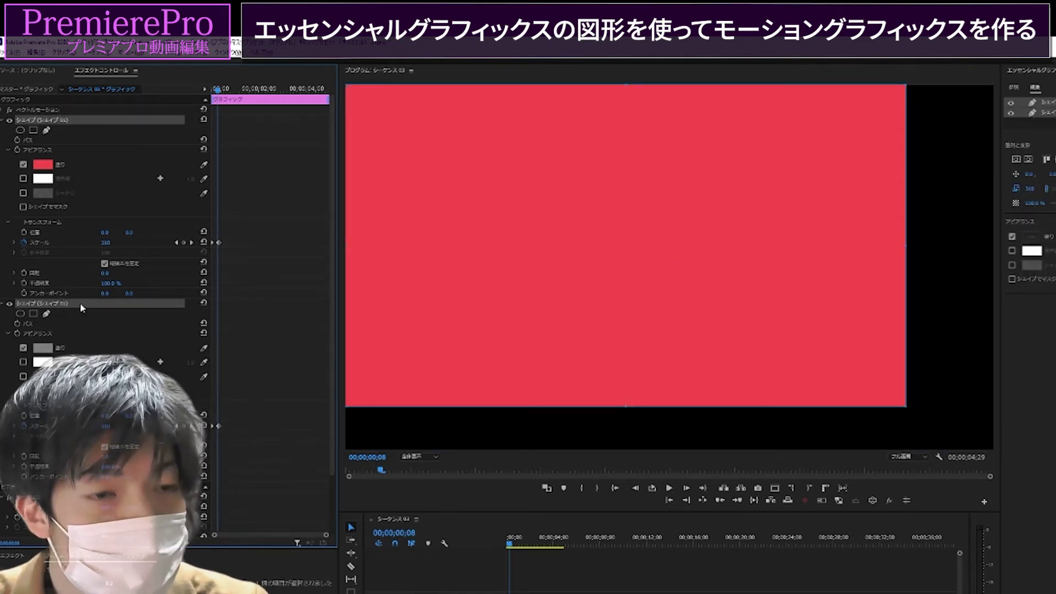
left_click_drag(110, 547, 110, 575)
left_click_drag(262, 230, 226, 245)
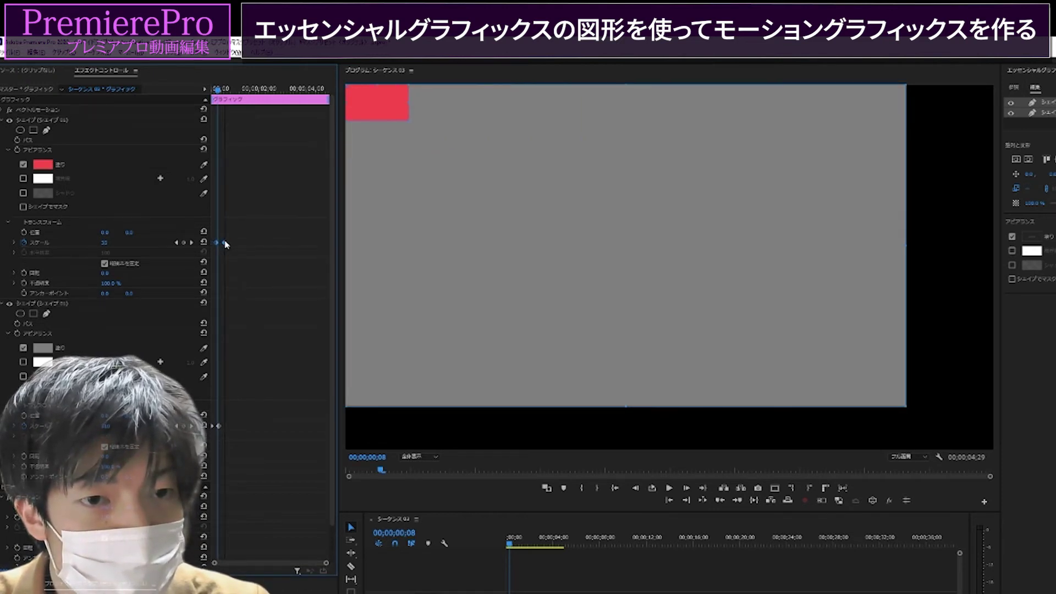
Step: Play the sequence from the start to check the staggered gray and red shapes, and return to the first frame
left_click_drag(218, 98, 206, 110)
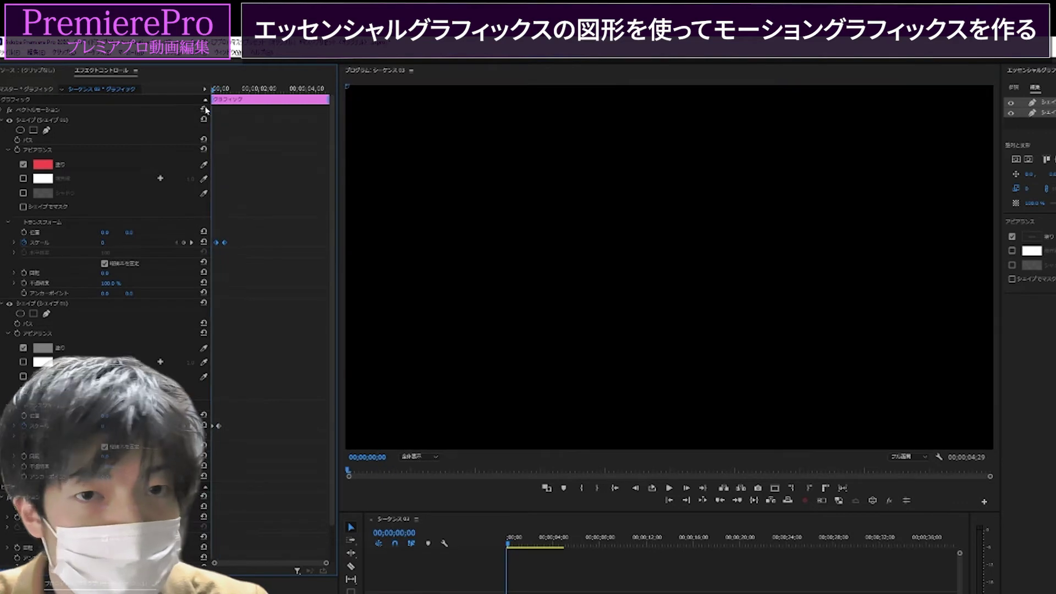
left_click(669, 489)
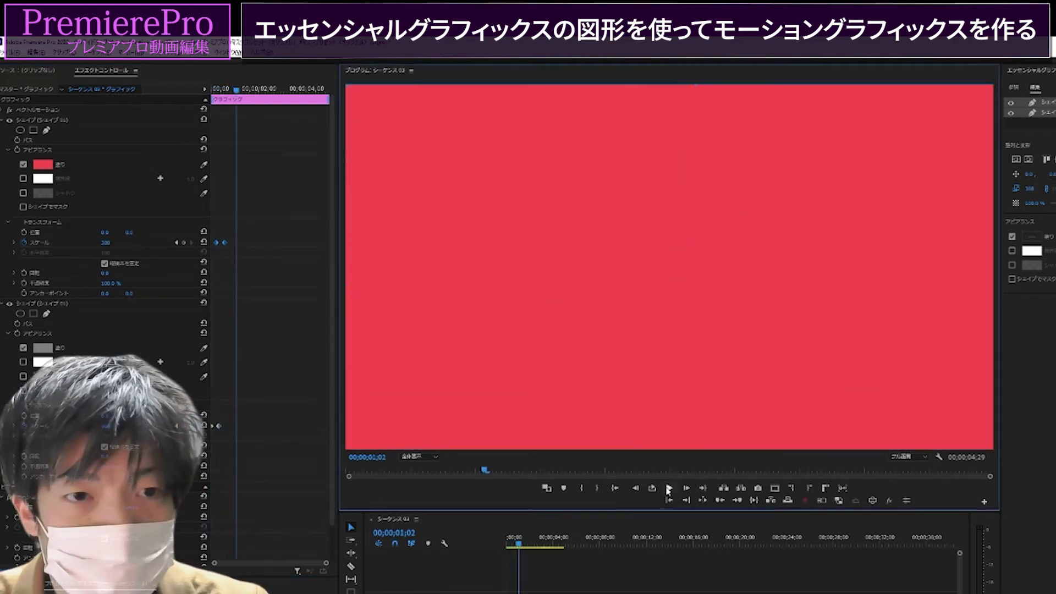
left_click_drag(234, 93, 69, 114)
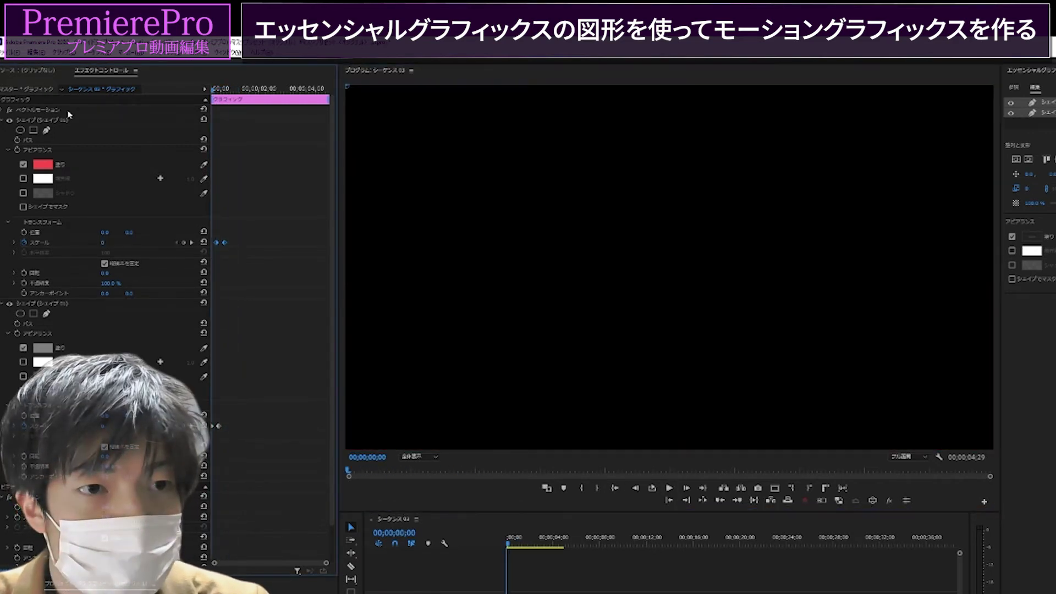
Step: Collapse both shape layers' properties and add two more copies of the red shape layer to the graphic
left_click(5, 120)
left_click(3, 130)
left_click(34, 121)
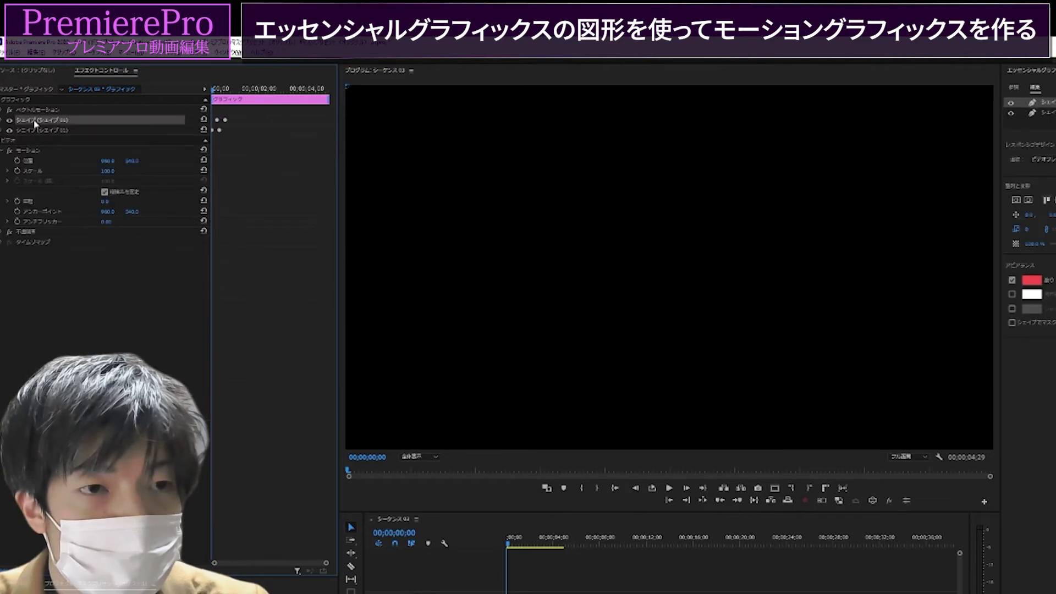
key("ctrl+v")
key("ctrl+v")
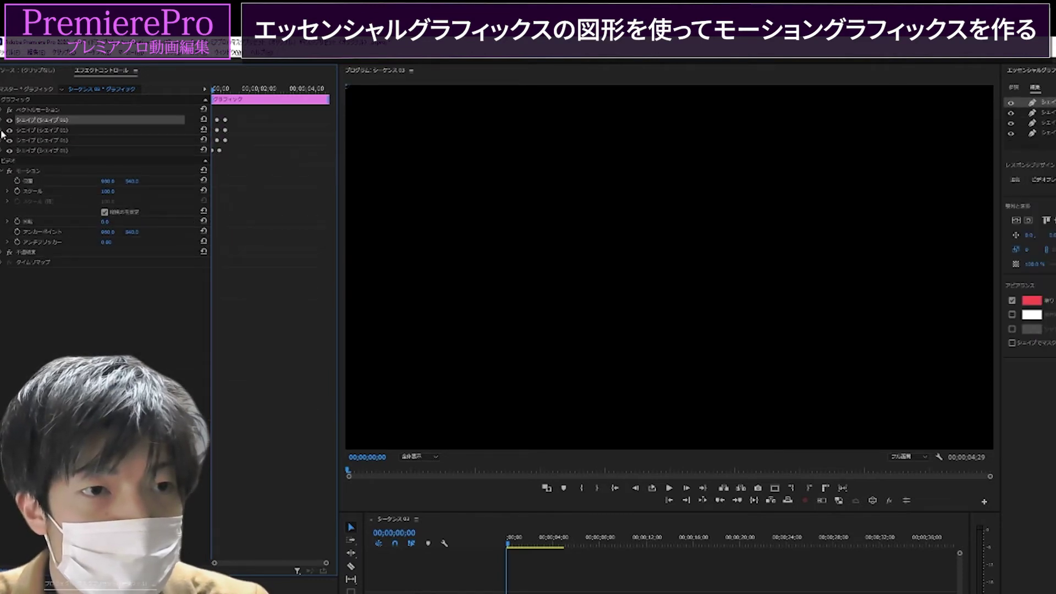
Step: Expand the second shape layer from the top of the stack and set its fill color to blue
left_click(2, 131)
left_click(48, 177)
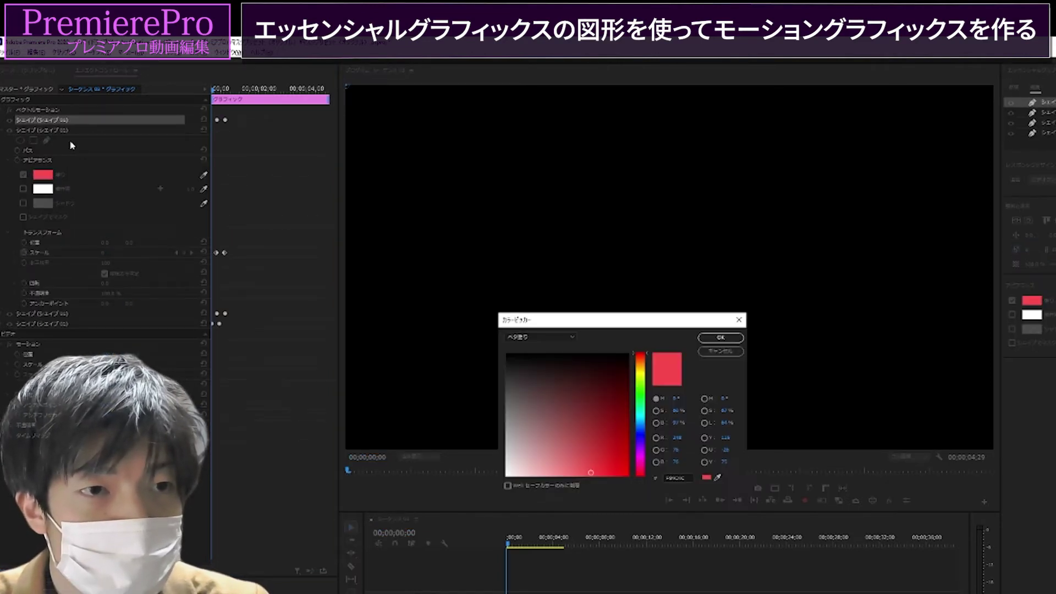
key("Escape")
left_click(51, 132)
left_click(38, 174)
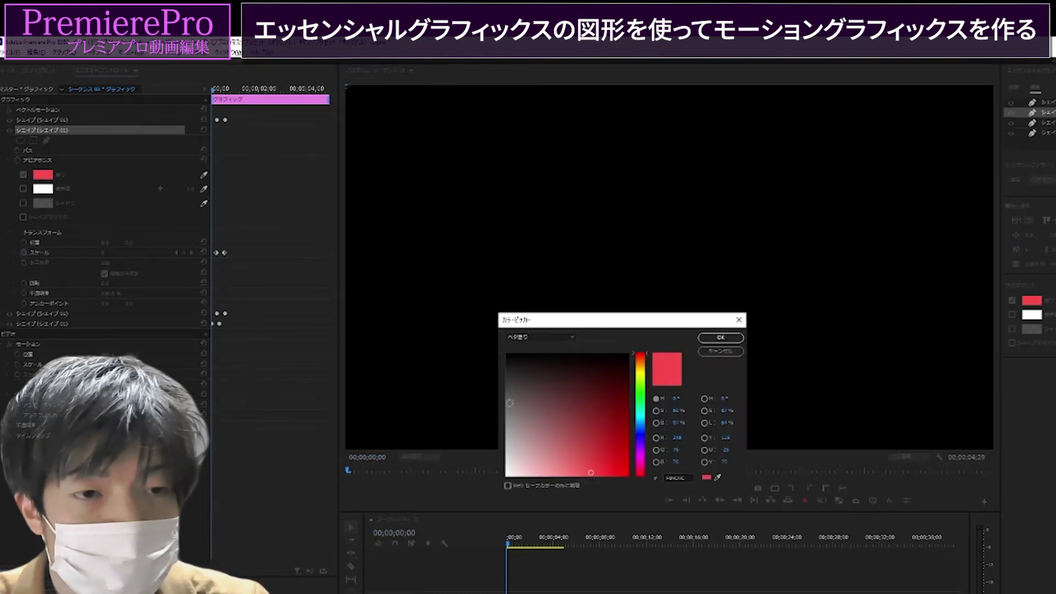
left_click(637, 434)
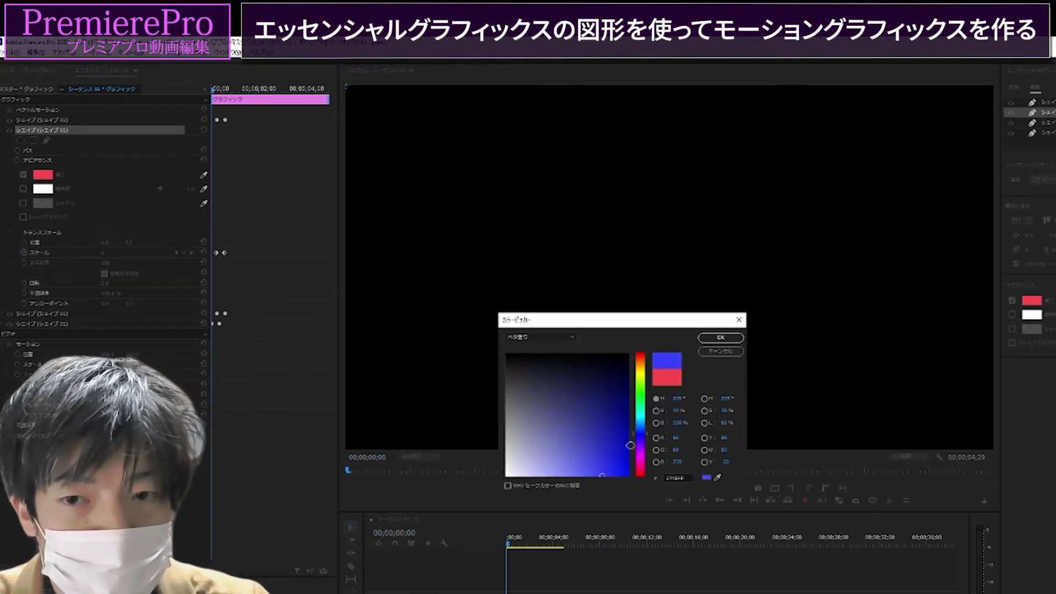
left_click(714, 339)
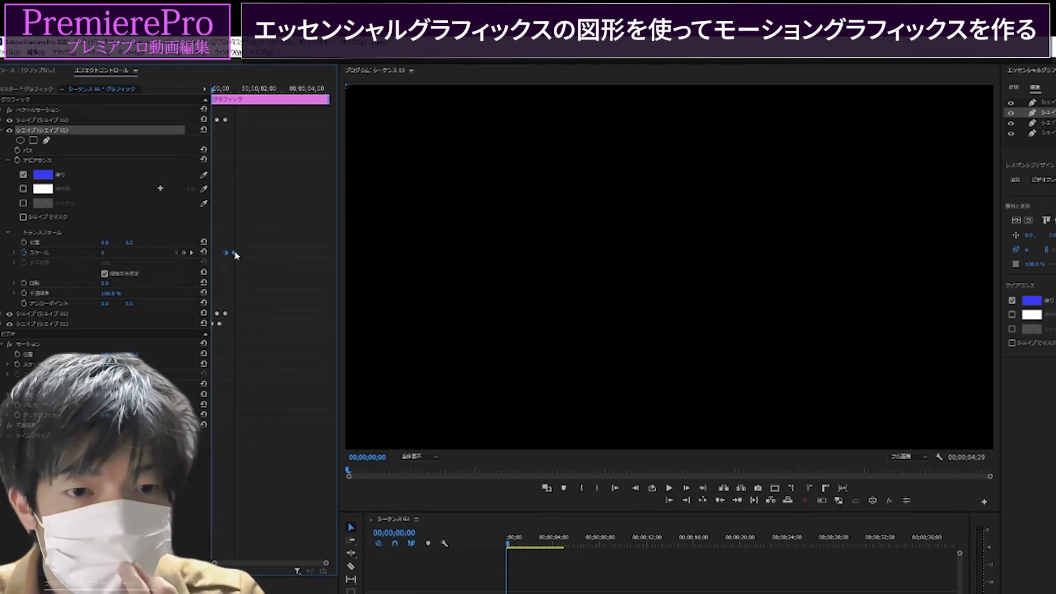
Step: Shift the blue shape's two scale keyframes to start at 00;00;00;17, where the red shape's scaling ends
left_click(3, 313)
key("space")
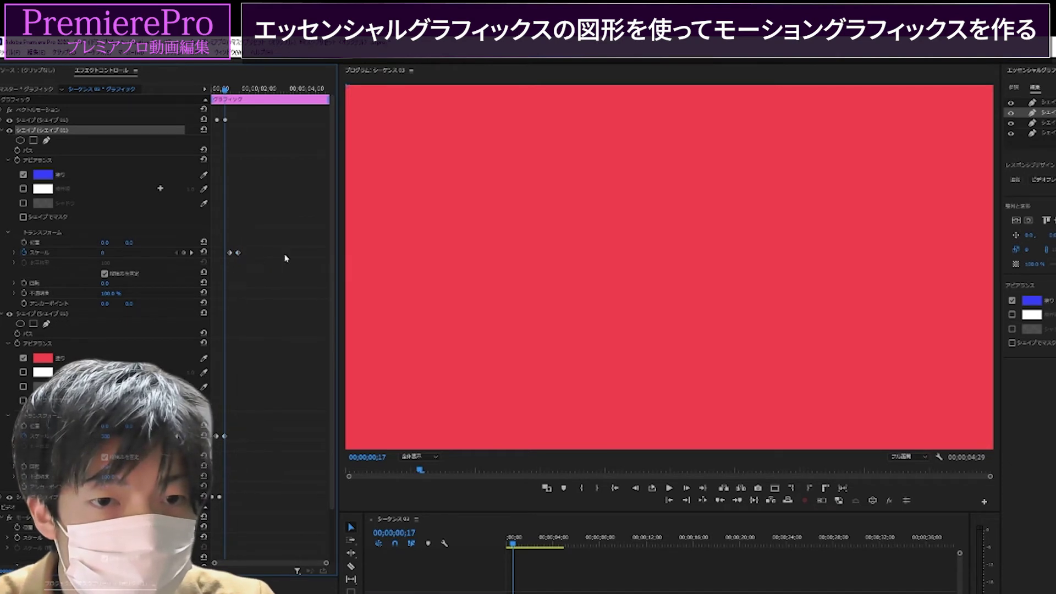
left_click_drag(237, 253, 232, 255)
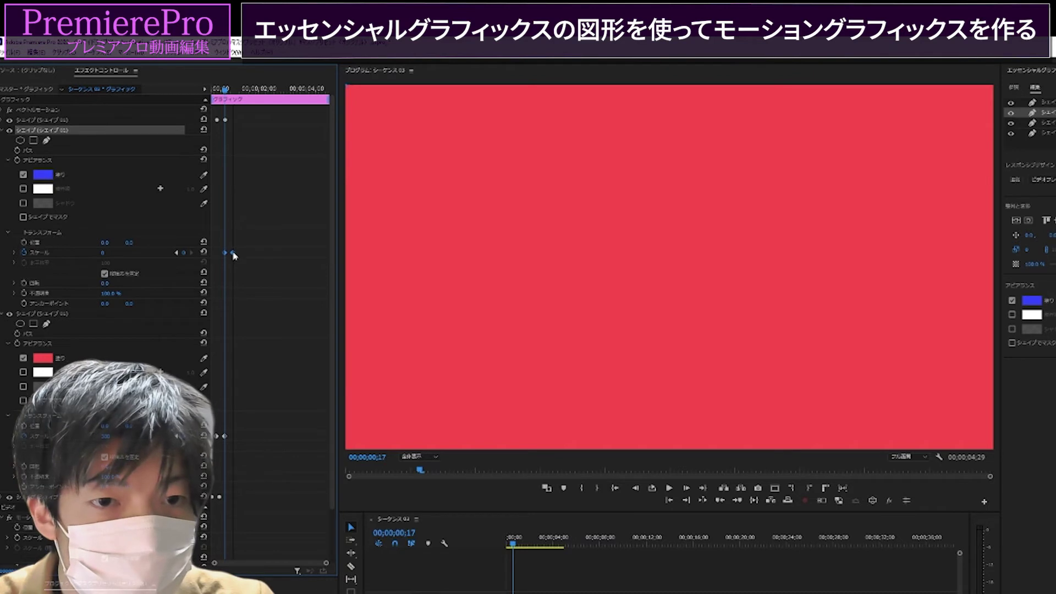
Step: Expand the topmost shape layer and set its fill color to yellow-green
left_click(4, 119)
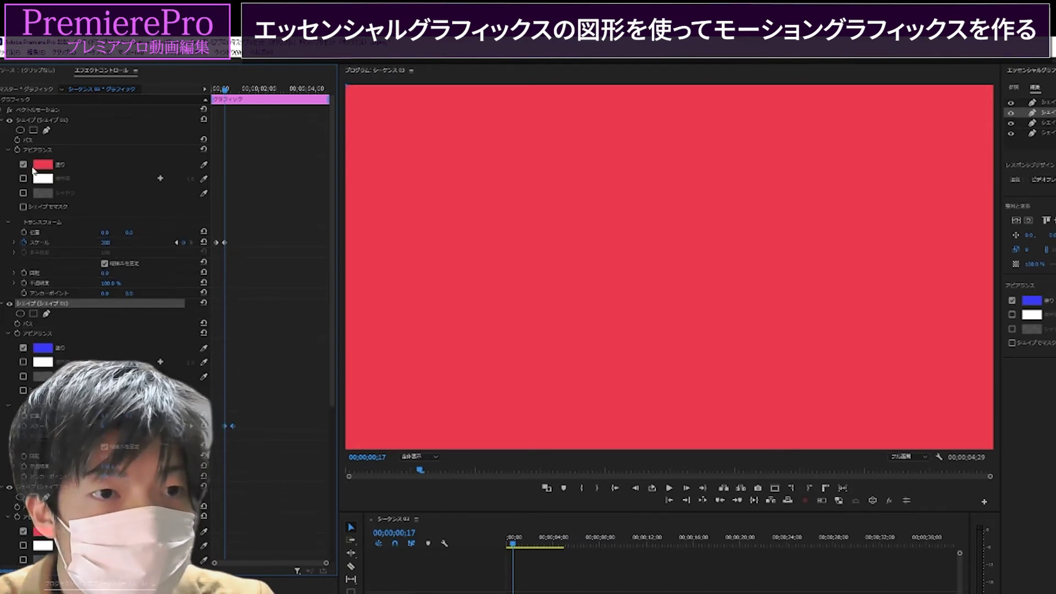
left_click(47, 166)
left_click(641, 378)
left_click(618, 463)
left_click(721, 337)
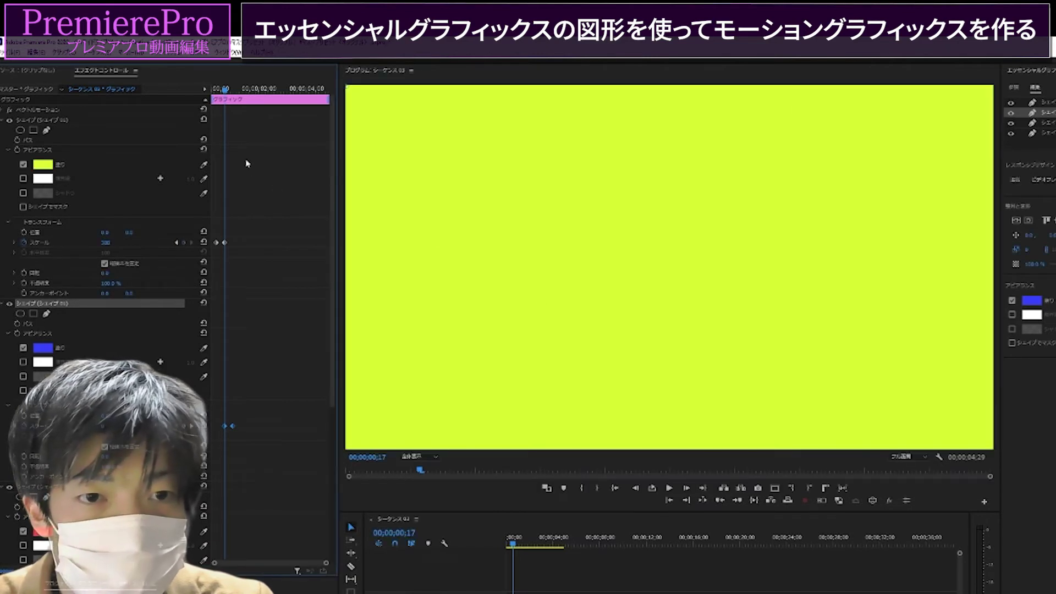
Step: Delay the yellow-green shape's two scale keyframes to start at 00;00;00;27, where the blue shape's scaling ends
left_click_drag(225, 243, 241, 245)
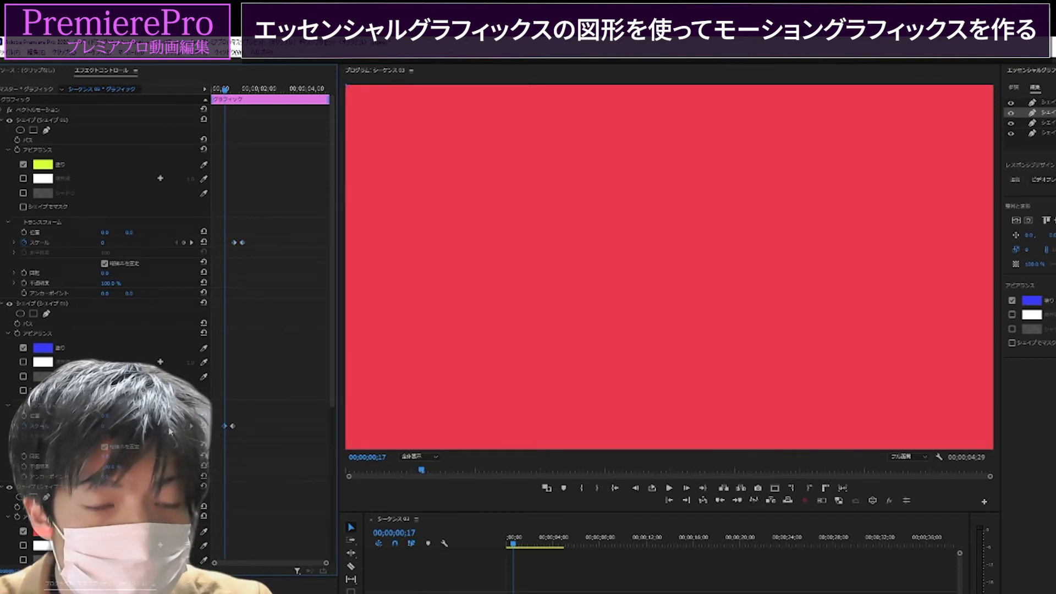
left_click(191, 426)
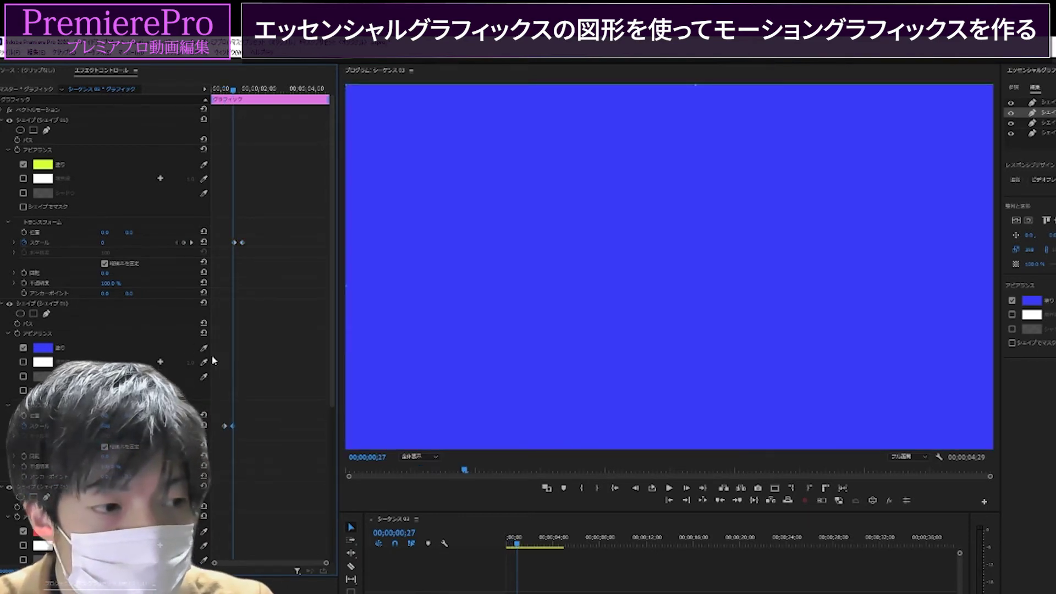
left_click_drag(242, 243, 240, 243)
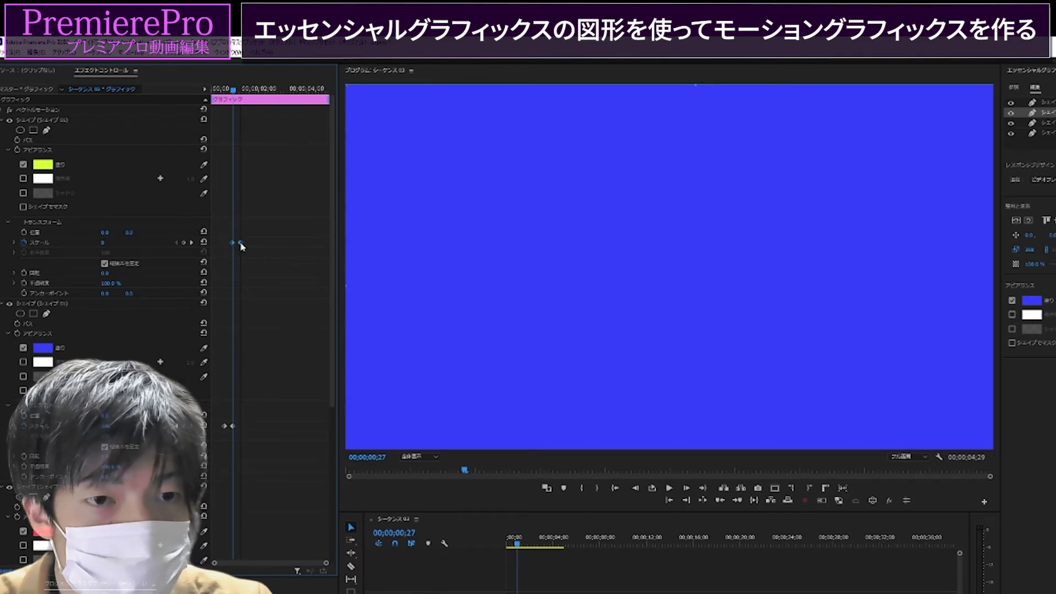
Step: Collapse the yellow-green shape layer's properties and duplicate the layer within the same graphic
left_click(1, 120)
left_click(52, 120)
key("ctrl+c")
key("ctrl+v")
Step: Set the topmost duplicated shape's fill color to turquoise
left_click(54, 120)
left_click(43, 164)
left_click_drag(639, 377, 636, 405)
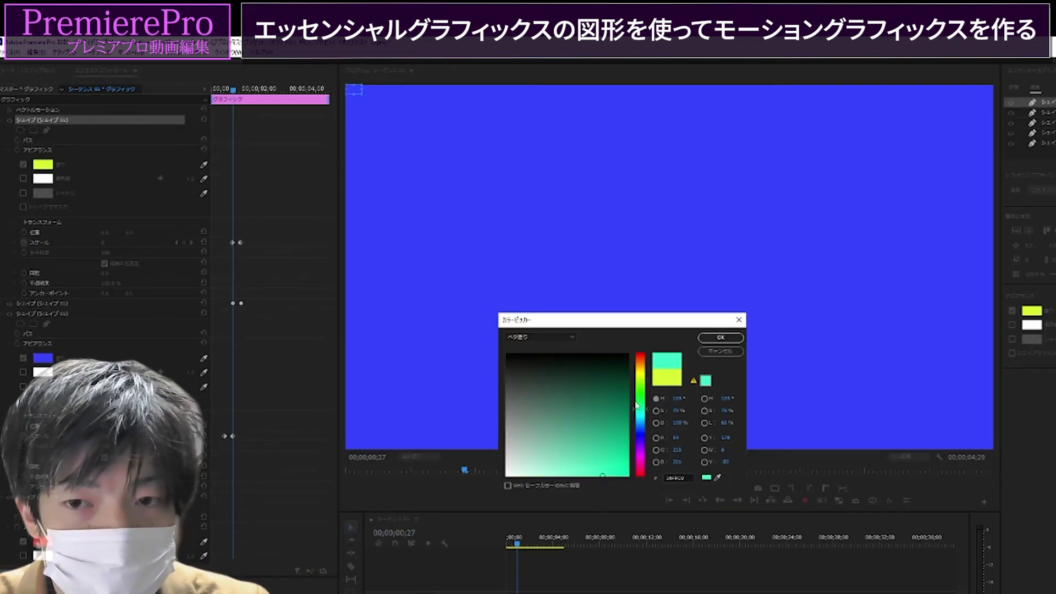
left_click(720, 337)
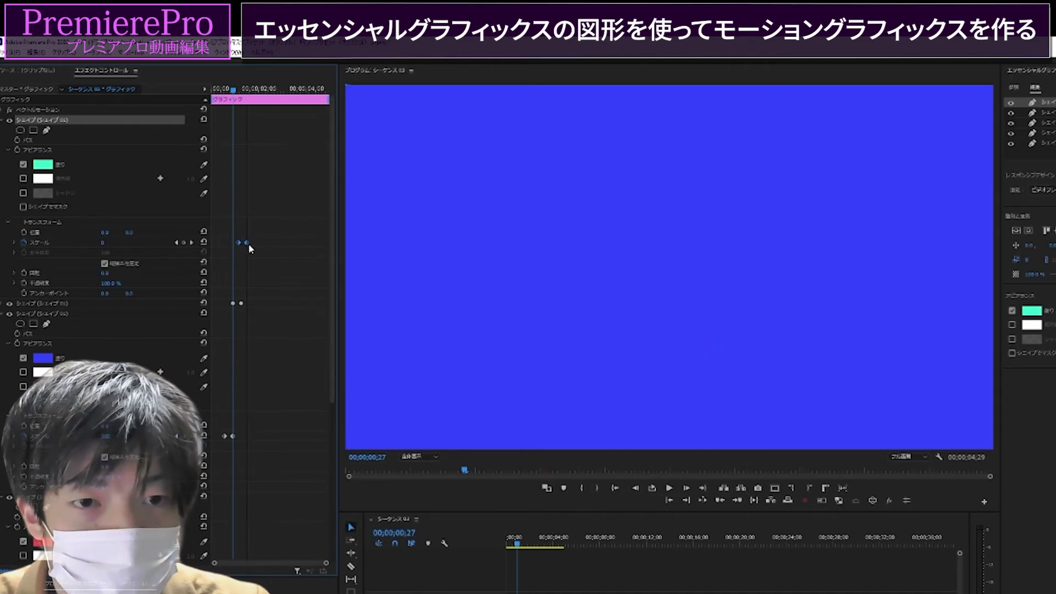
Step: Align the turquoise shape's two scale keyframes to start at 00;00;01;07, where the yellow-green shape's scaling ends
left_click(91, 307)
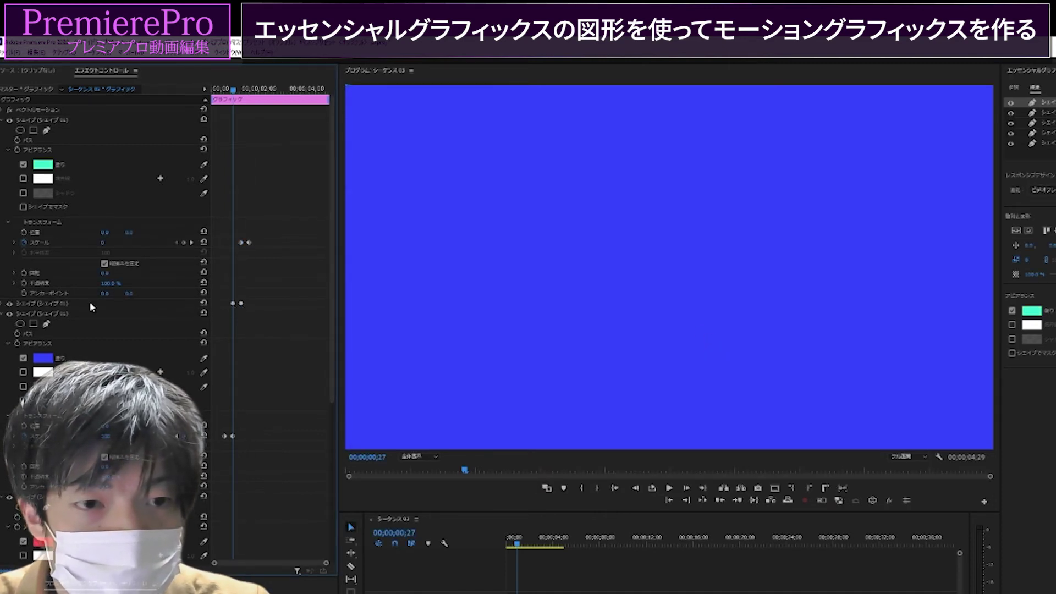
left_click(4, 303)
left_click(4, 302)
left_click(4, 303)
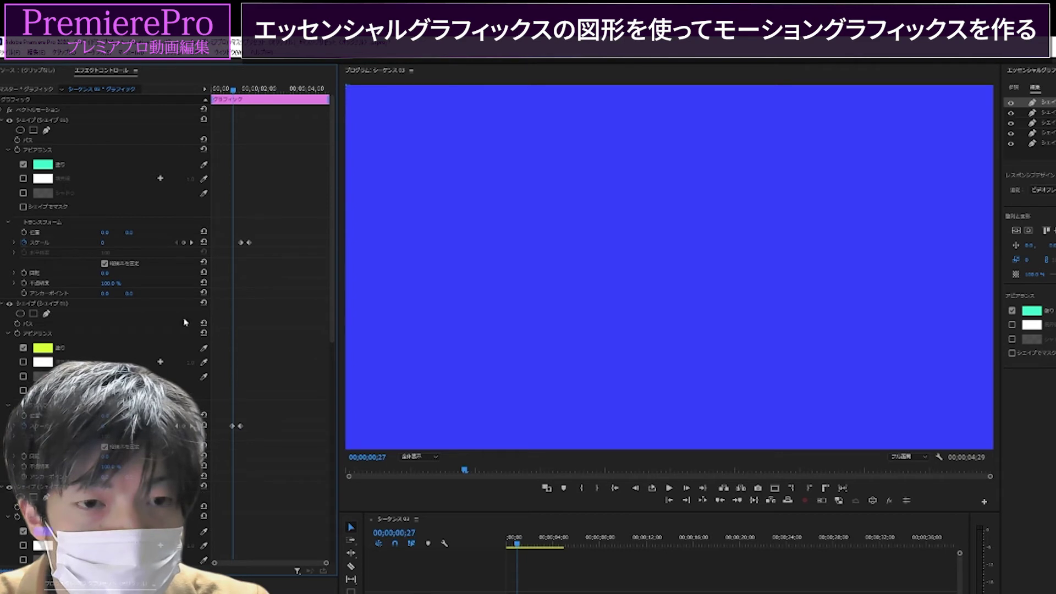
key("shift+Right")
key("shift+Right")
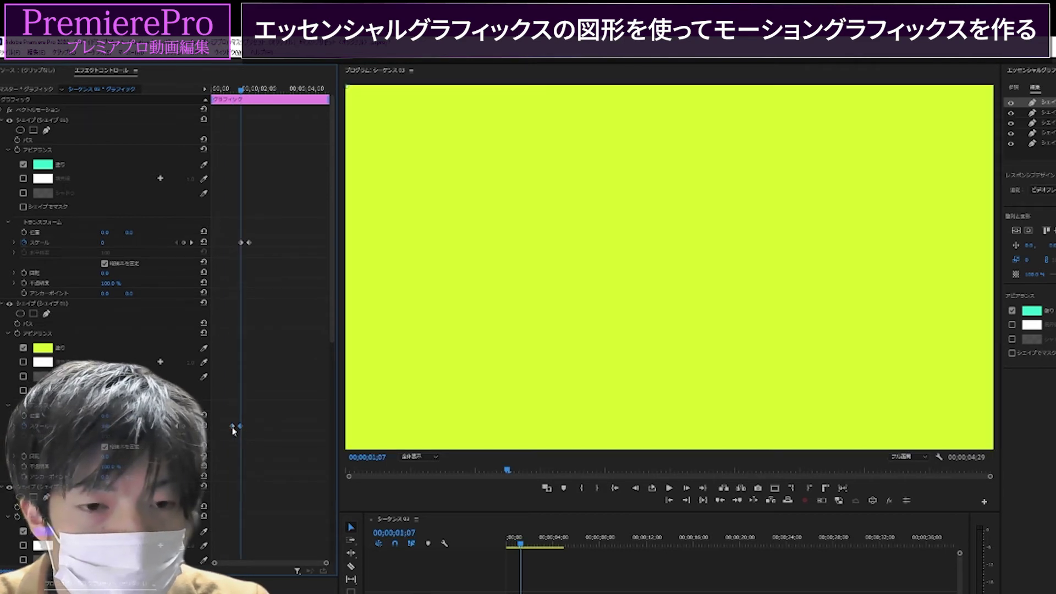
left_click(232, 426, "shift")
left_click_drag(214, 264, 250, 240)
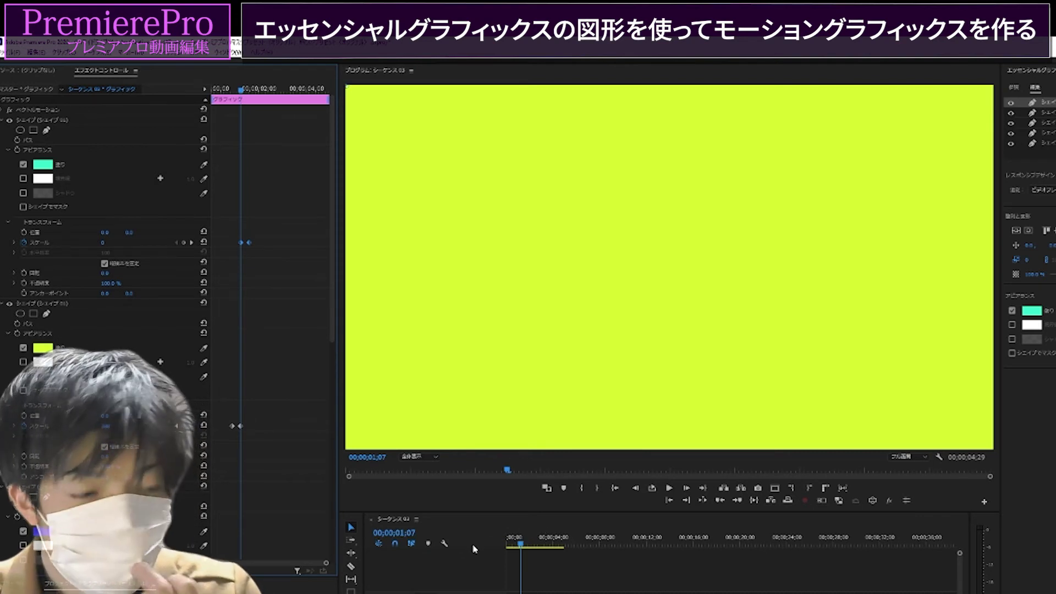
Step: Play the sequence from the first frame to check all the colored shapes appearing in succession
left_click(505, 544)
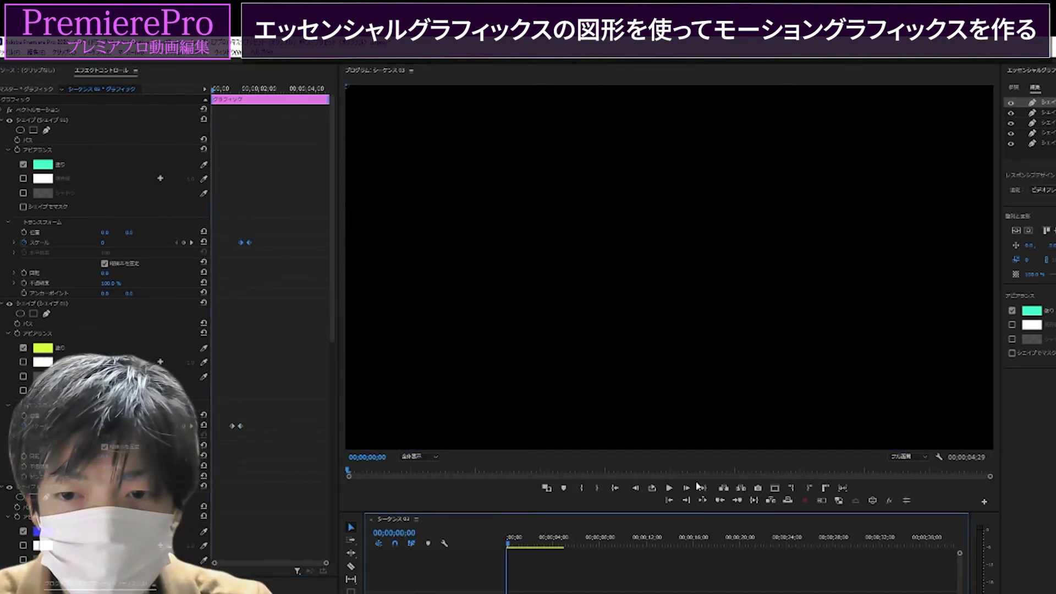
left_click(669, 488)
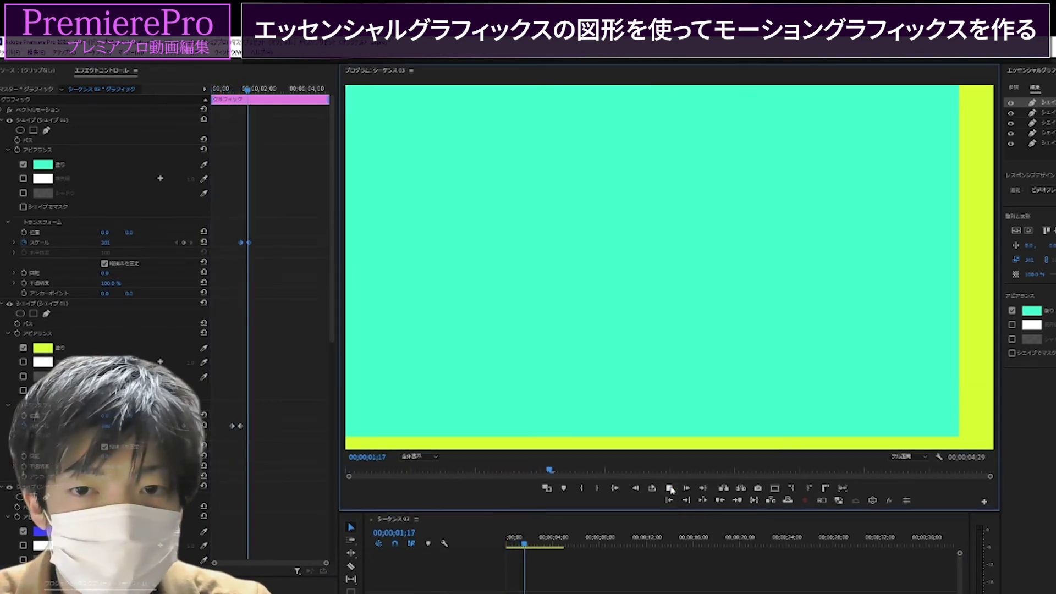
left_click(670, 489)
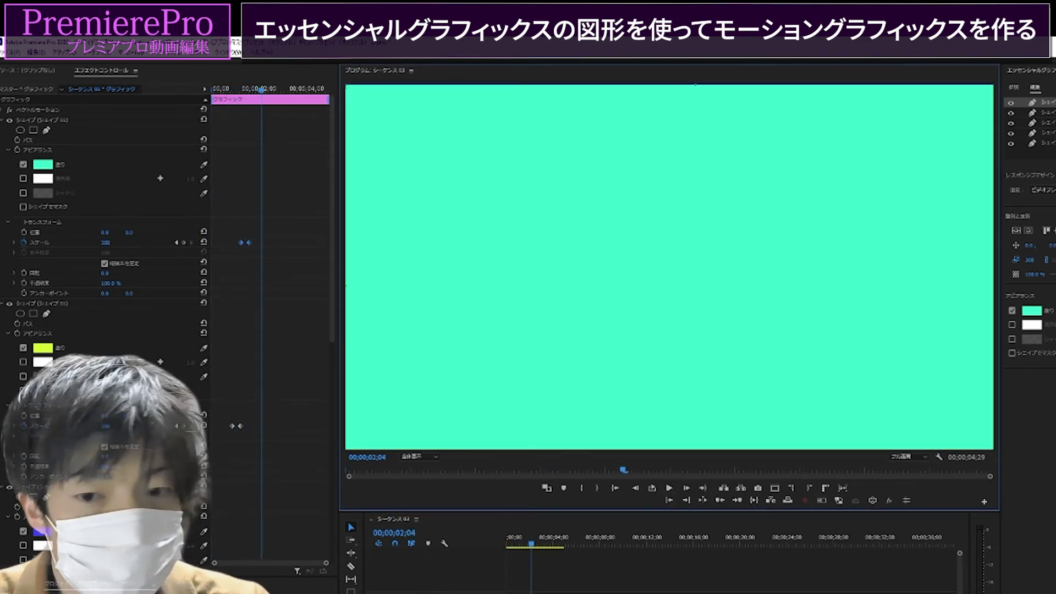
Step: Trim the end of the graphic clip to 00;00;02;06, previewing the animation between trims
left_click_drag(564, 592, 539, 592)
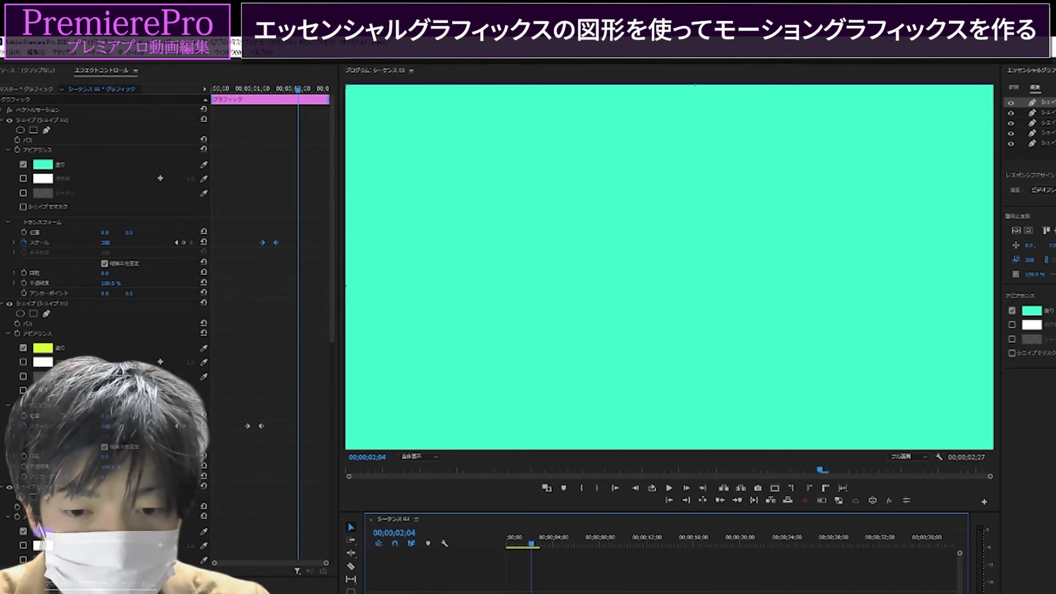
key("equal")
key("equal")
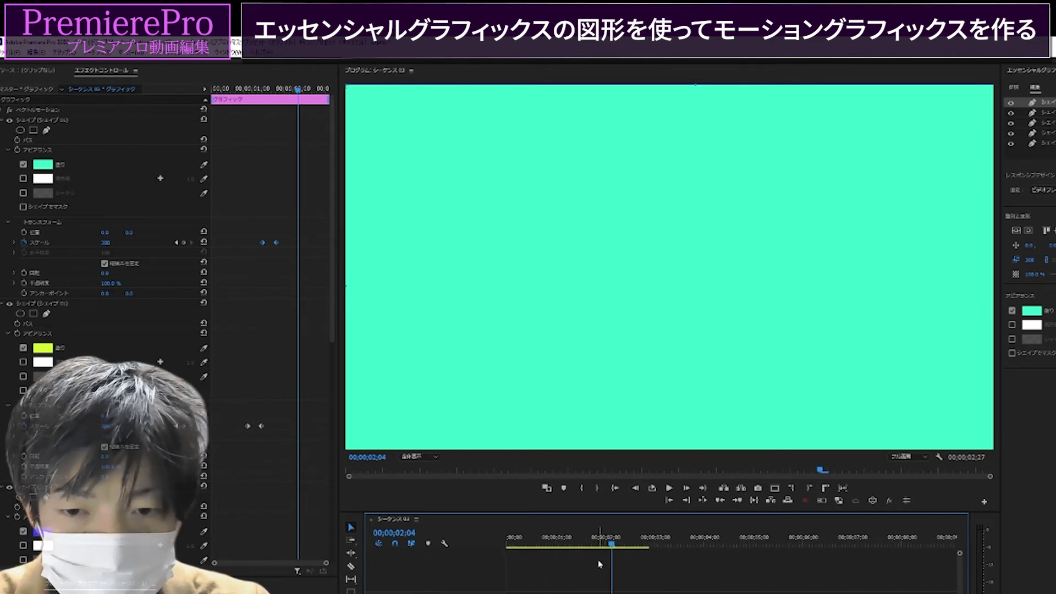
key("Home")
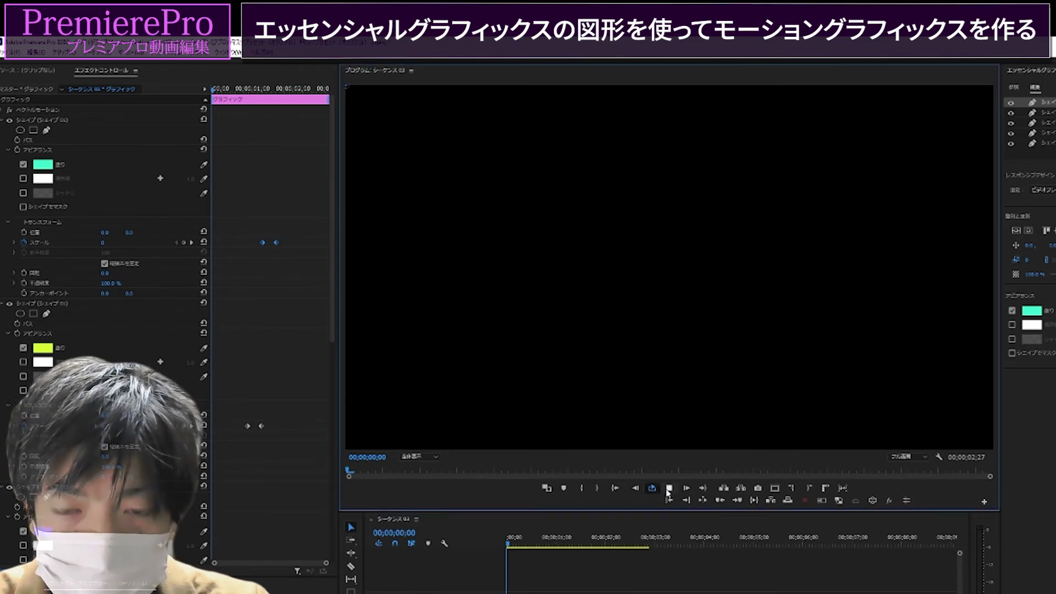
left_click(668, 489)
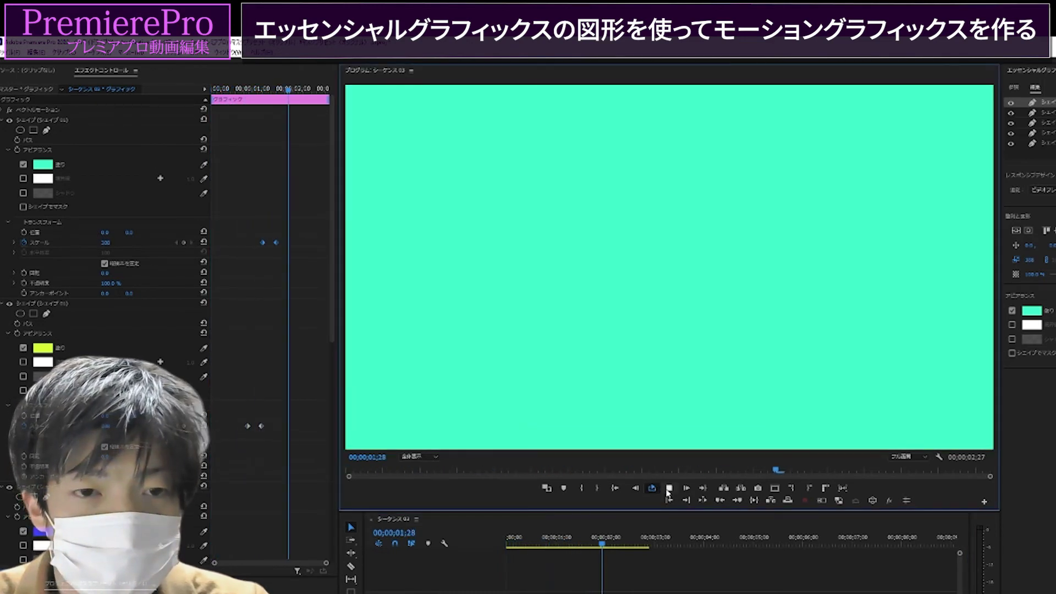
left_click(668, 488)
left_click_drag(651, 589, 617, 589)
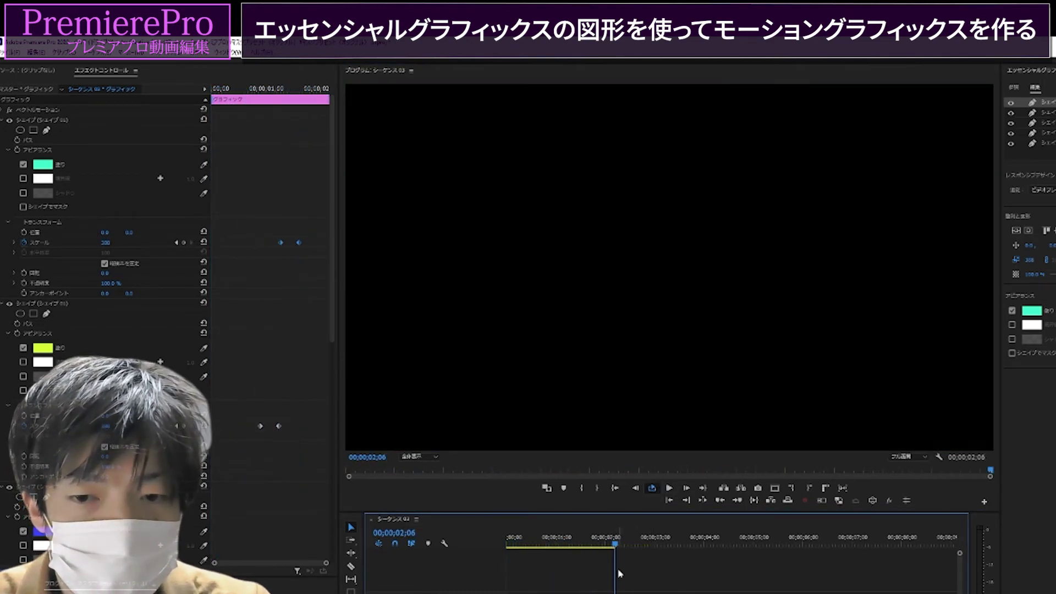
Step: Play and scrub through the shortened graphic, stopping at 00;00;01;09
left_click(670, 488)
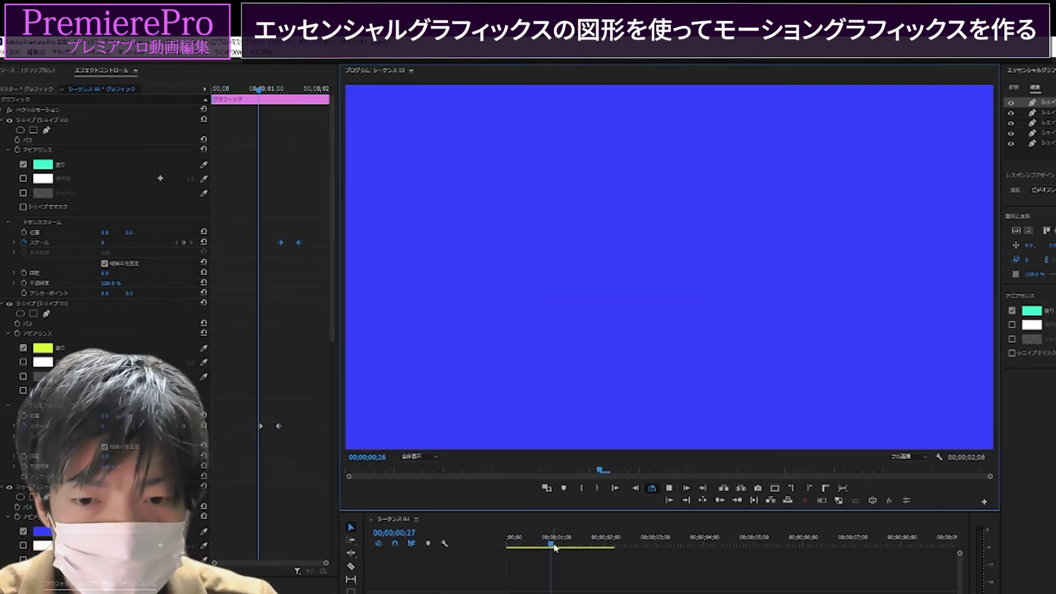
left_click(554, 547)
left_click_drag(563, 548, 570, 548)
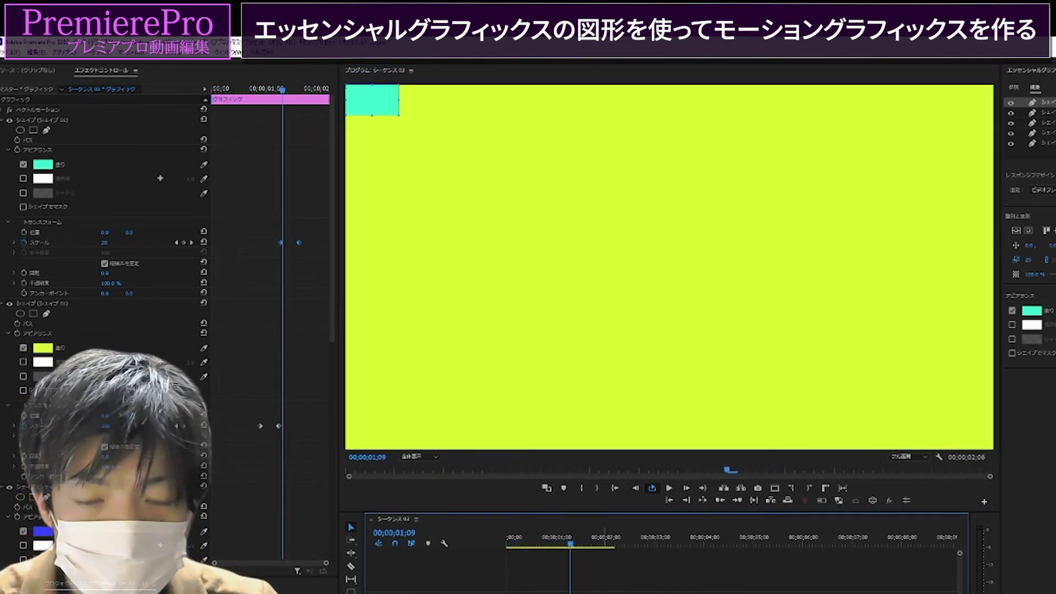
Step: Open the Motion Graphics template export settings for the graphic clip
right_click(597, 591)
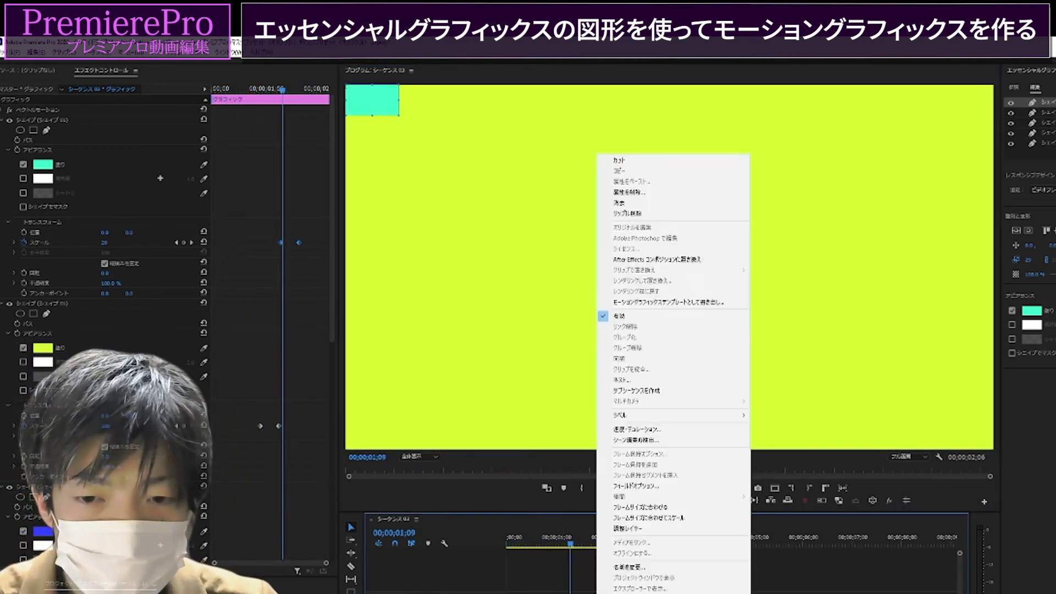
left_click(678, 303)
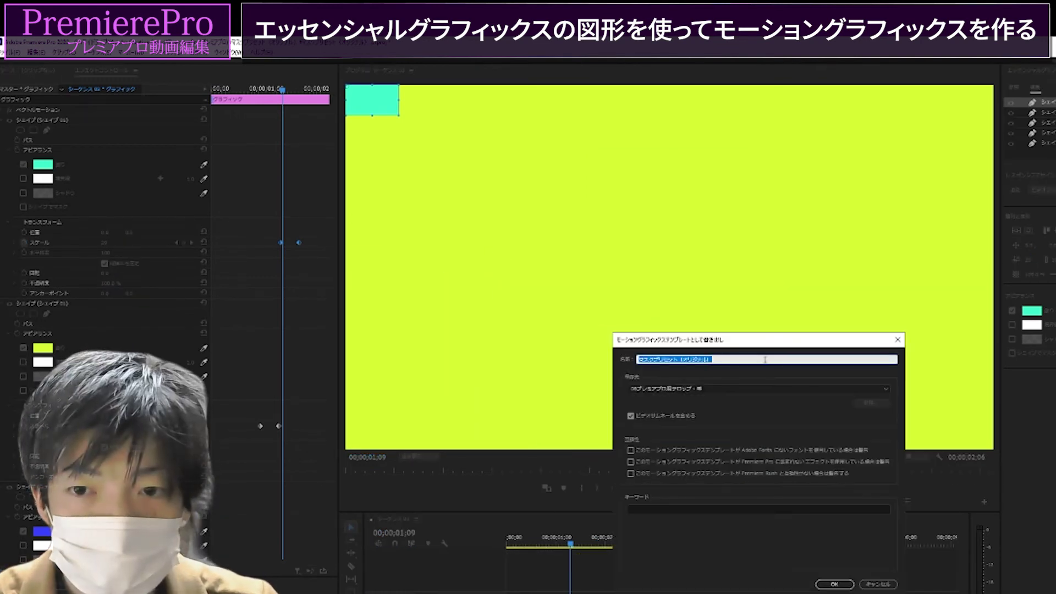
type("し")
key("Escape")
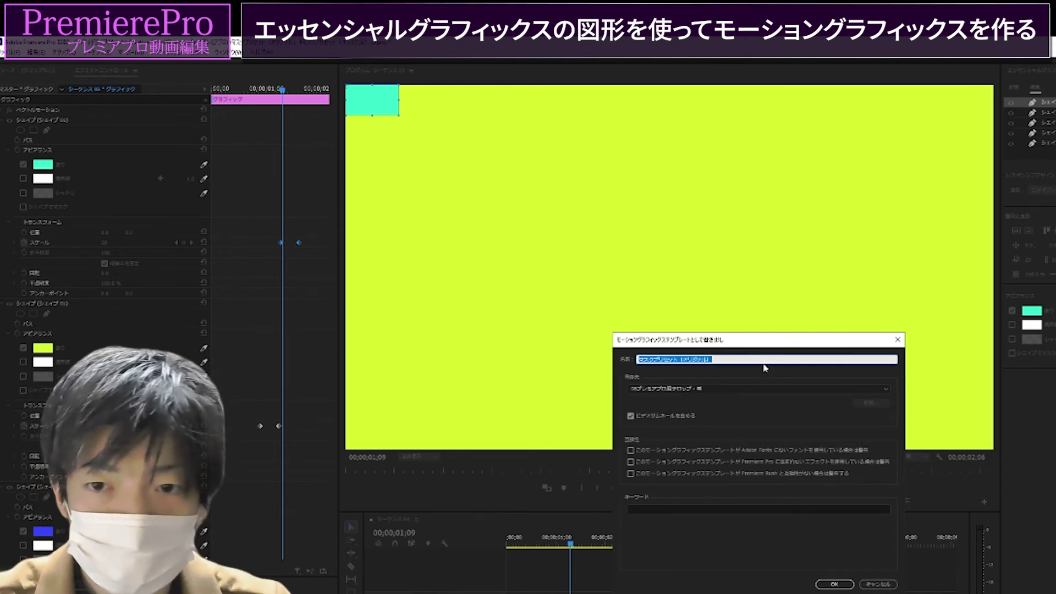
Step: Name the Motion Graphics template 四角形が次々と現れるモーションver.1
type("し")
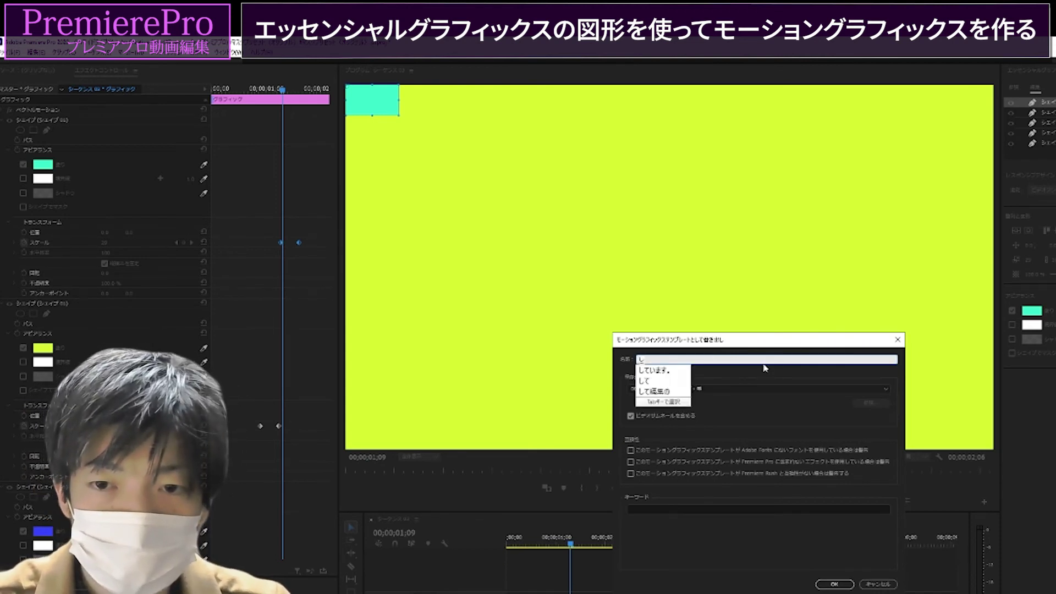
type("かくけい")
key("space")
type("が次々とあらわ")
key("Return")
type("つぎつぎと")
key("space")
type("あわれる")
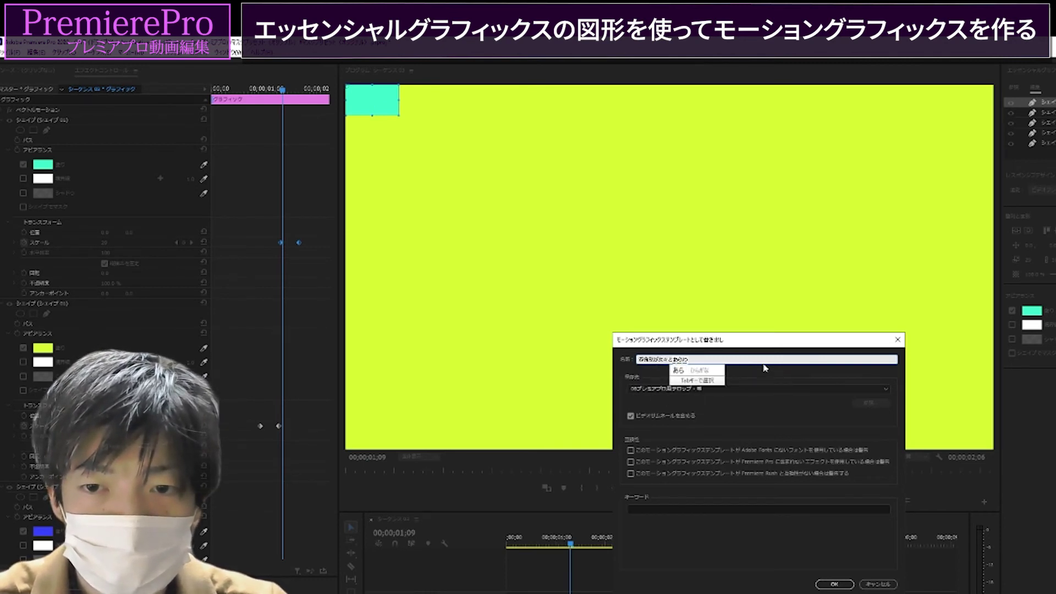
key("space")
key("Return")
type("もーしょん")
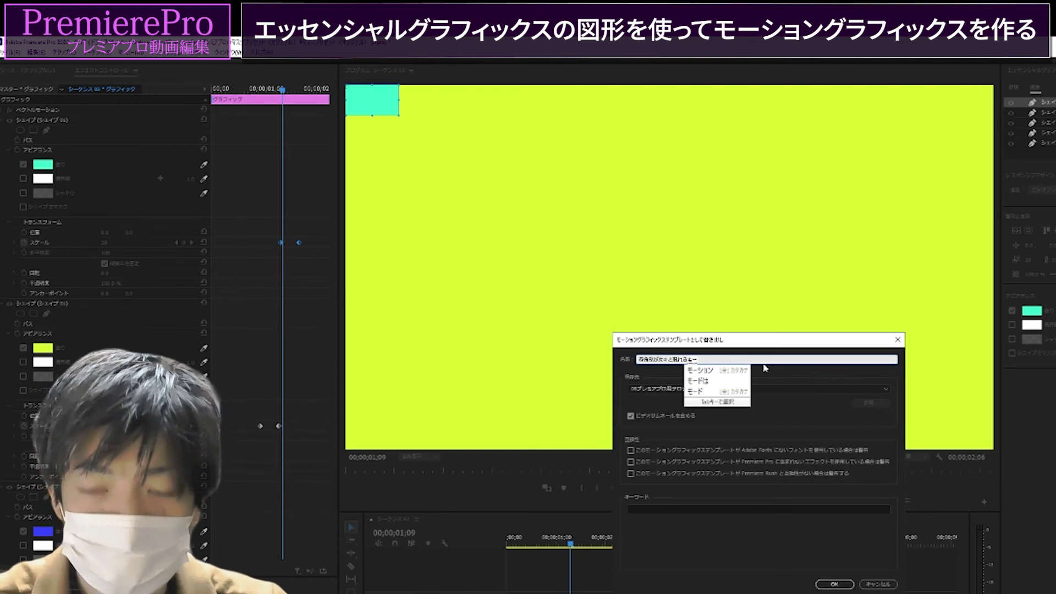
key("space")
key("Return")
key("ctrl+a")
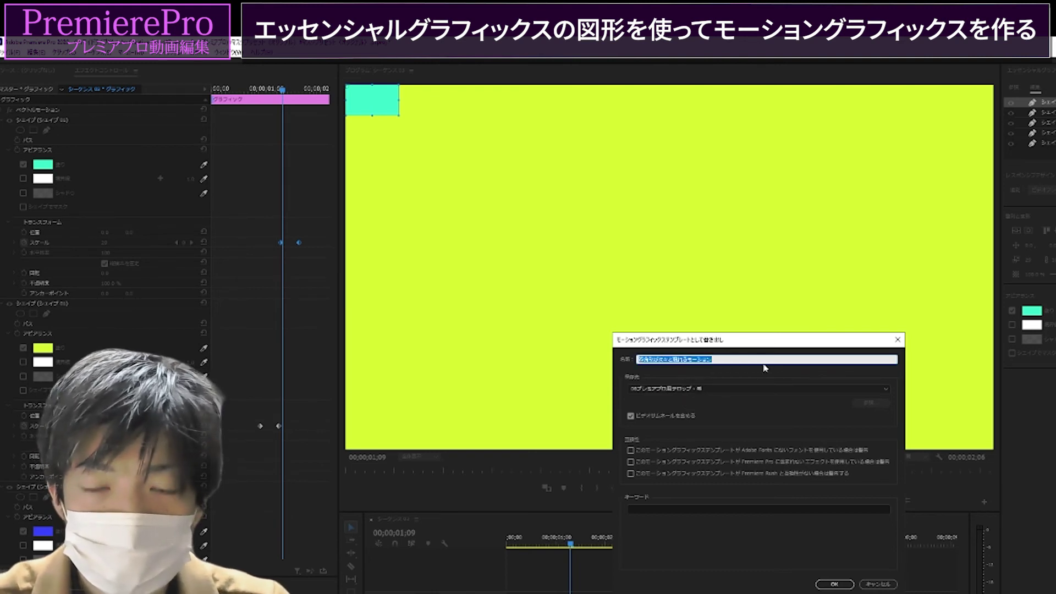
key("Right")
type("ver.1")
key("Return")
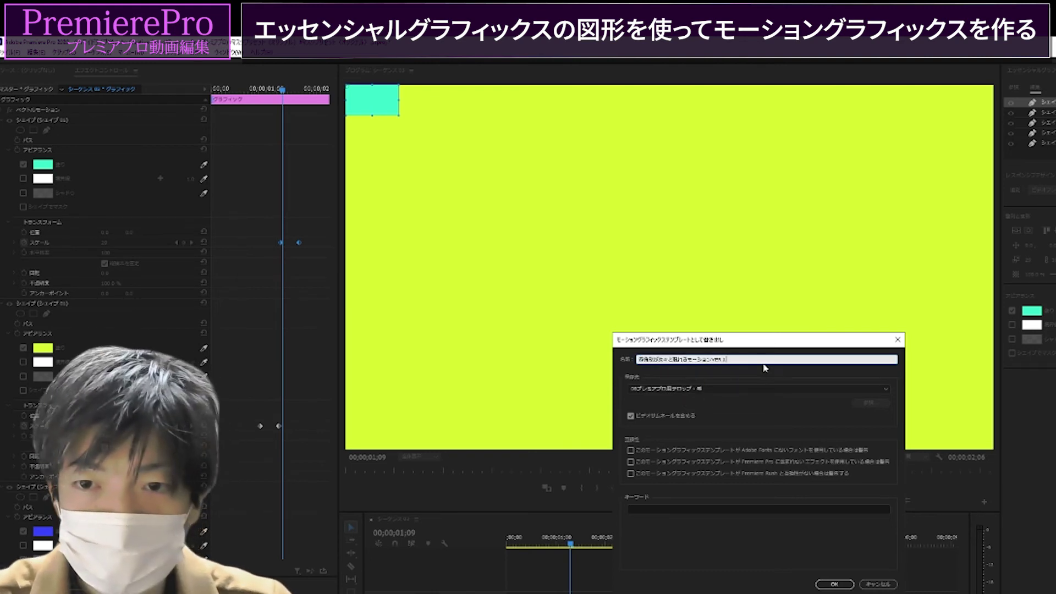
Step: Review the available save destinations, keep the selected プレミアプロ用テロップ・帯 library, and export the template
left_click(675, 389)
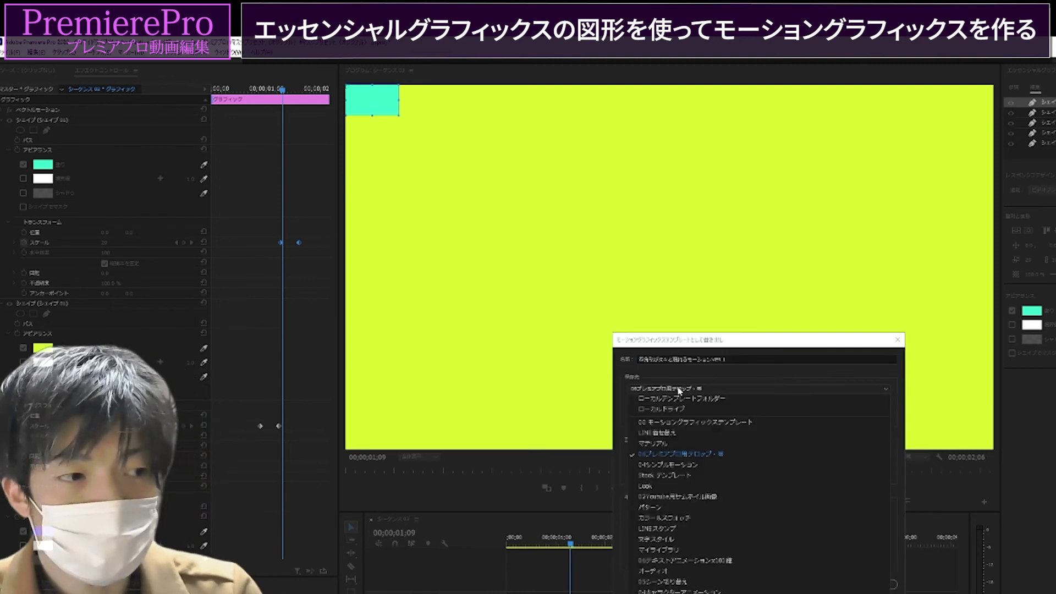
left_click(687, 385)
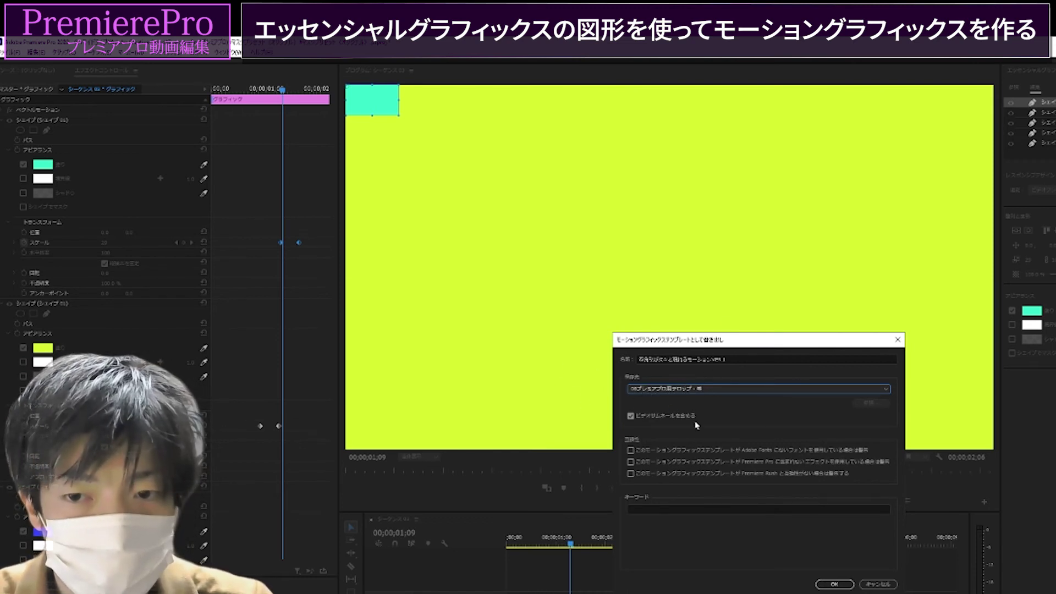
left_click_drag(682, 338, 532, 281)
left_click(684, 527)
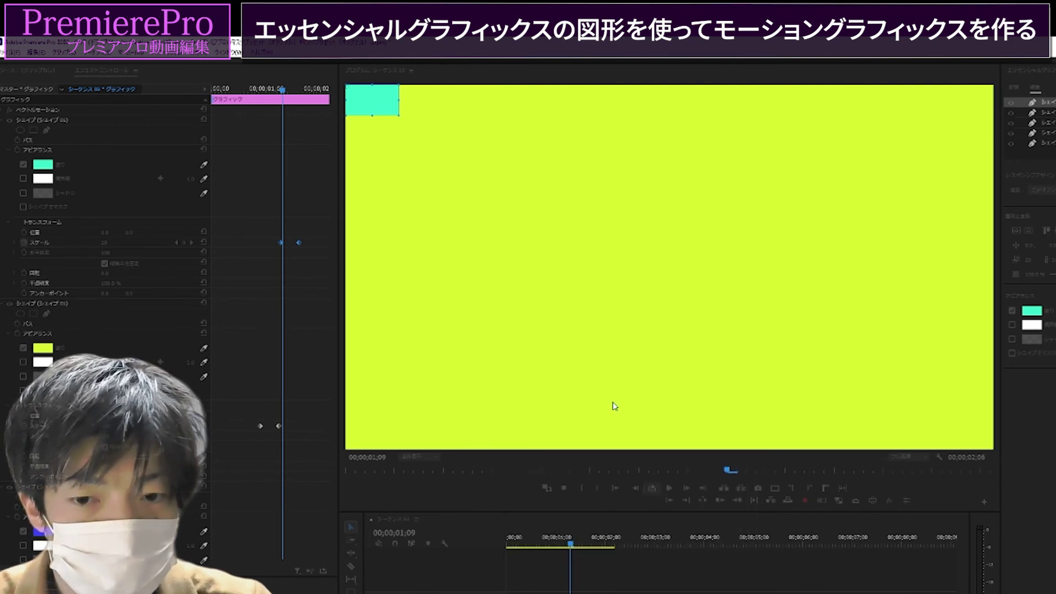
Step: Delete the original graphic clip from the sequence
left_click_drag(645, 592, 515, 593)
key("Delete")
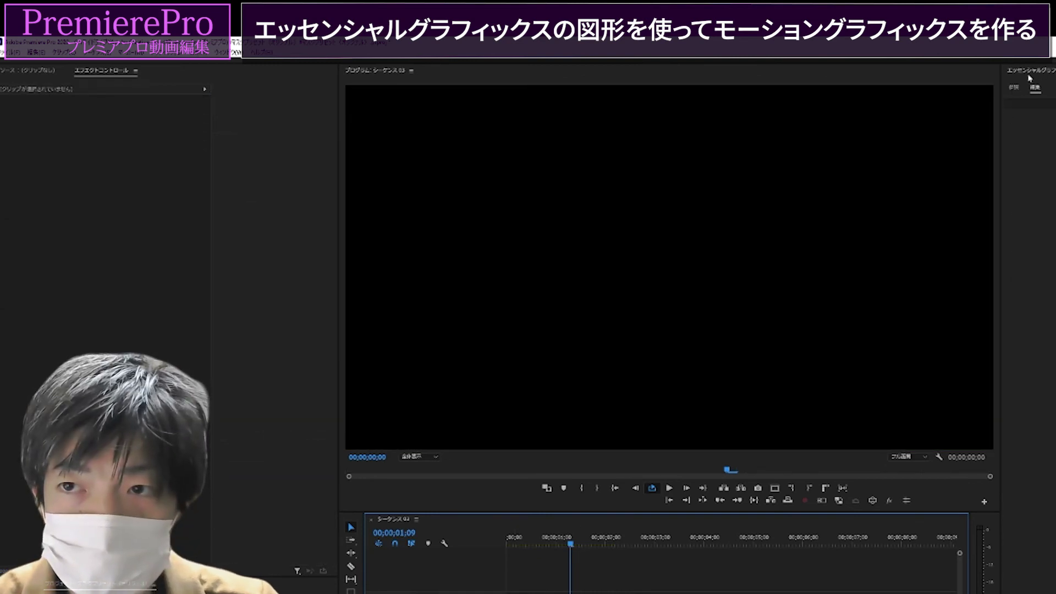
Step: Try placing the black-thumbnail 四角形 template at the start of the sequence, and delete the placed clip
left_click(1014, 87)
left_click_drag(1033, 197, 512, 537)
left_click(505, 546)
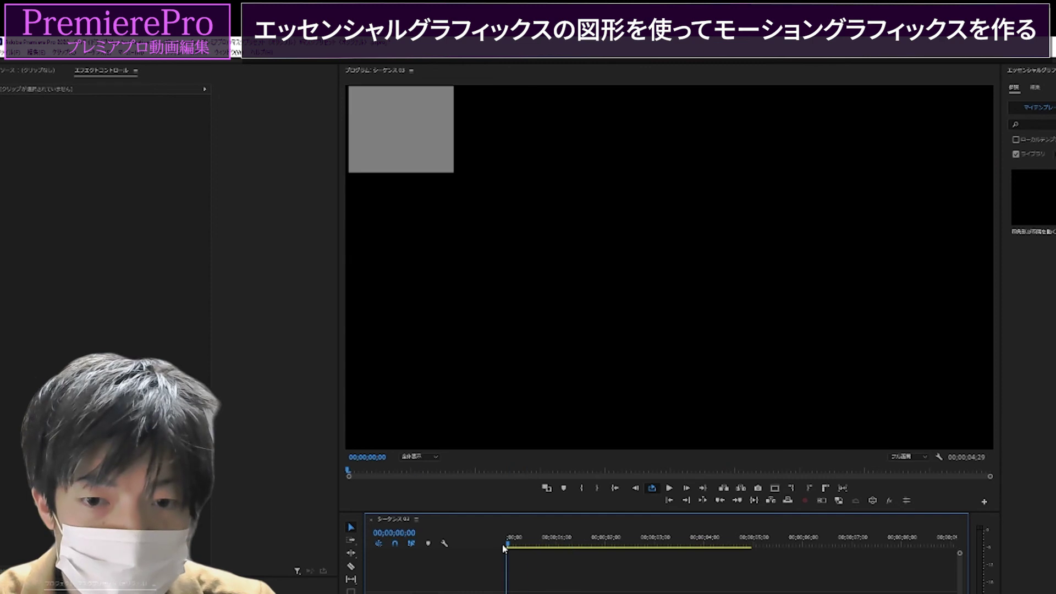
left_click(1041, 280)
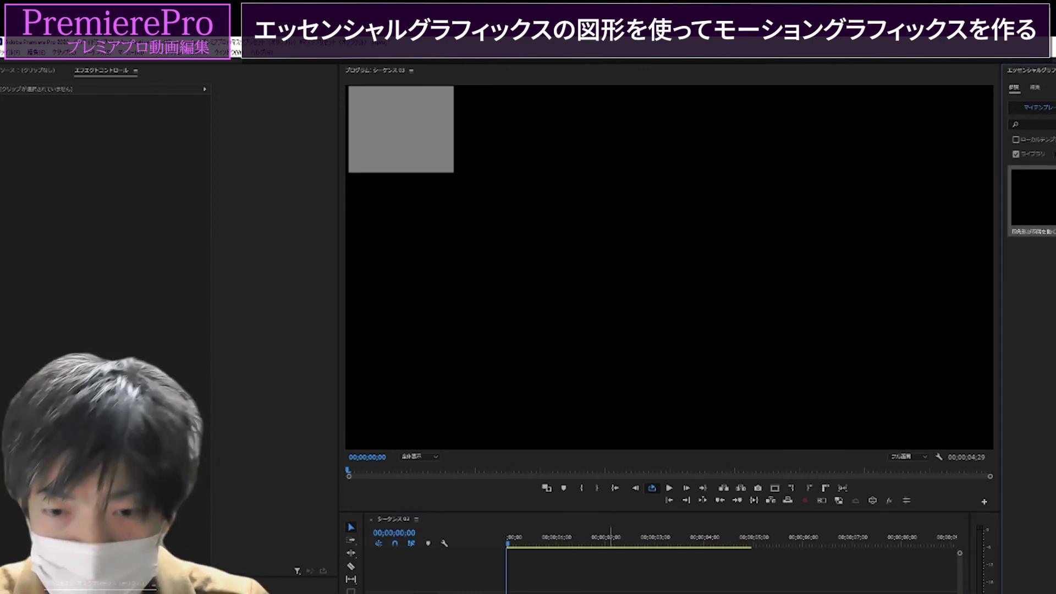
left_click(629, 592)
key("Delete")
Step: Place the 図形のモーション template from the template browser at the start of the sequence
left_click(1021, 88)
left_click_drag(1034, 198, 508, 543)
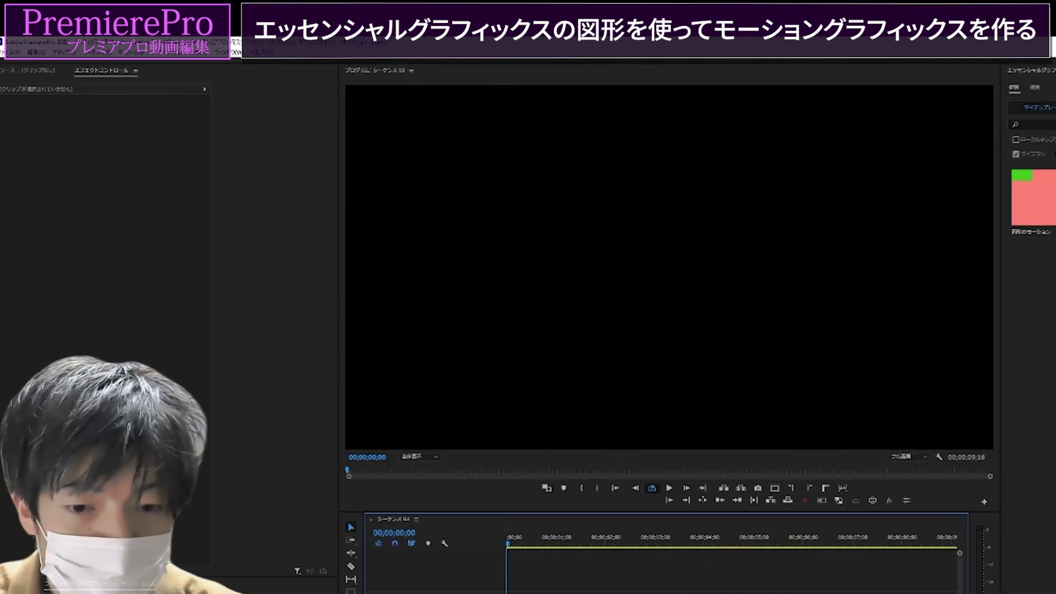
Step: Play the placed template from the first frame and scrub through the rest of its shape animation
key("minus")
key("minus")
key("minus")
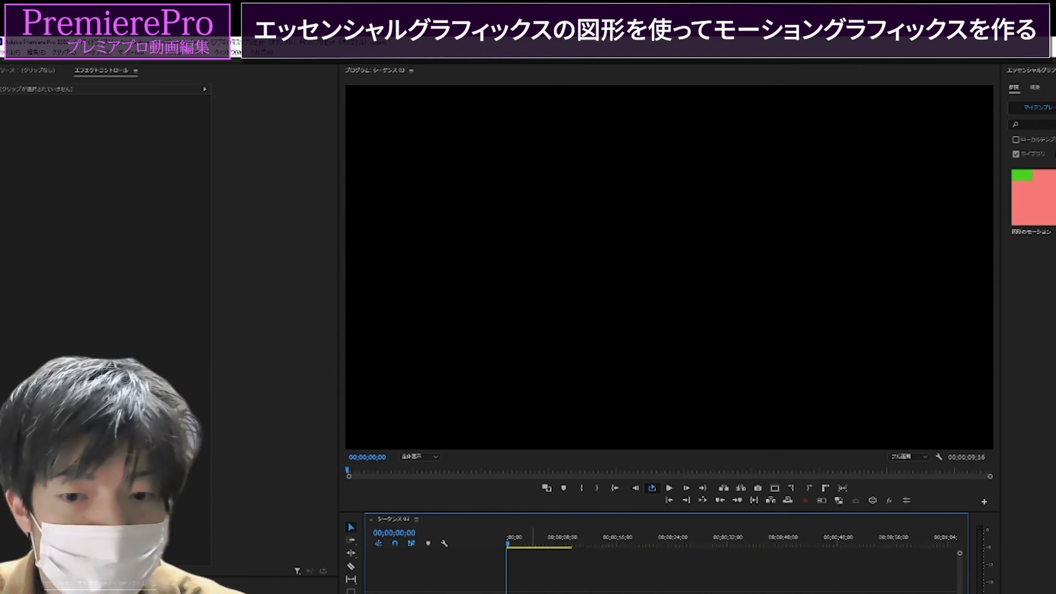
left_click(669, 489)
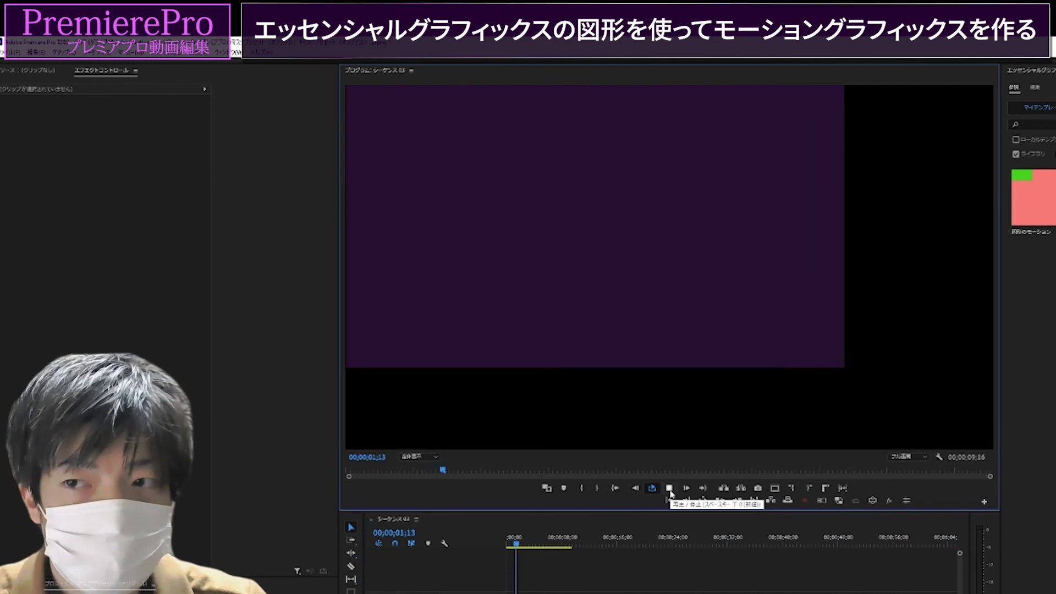
left_click(669, 488)
left_click_drag(520, 543, 552, 544)
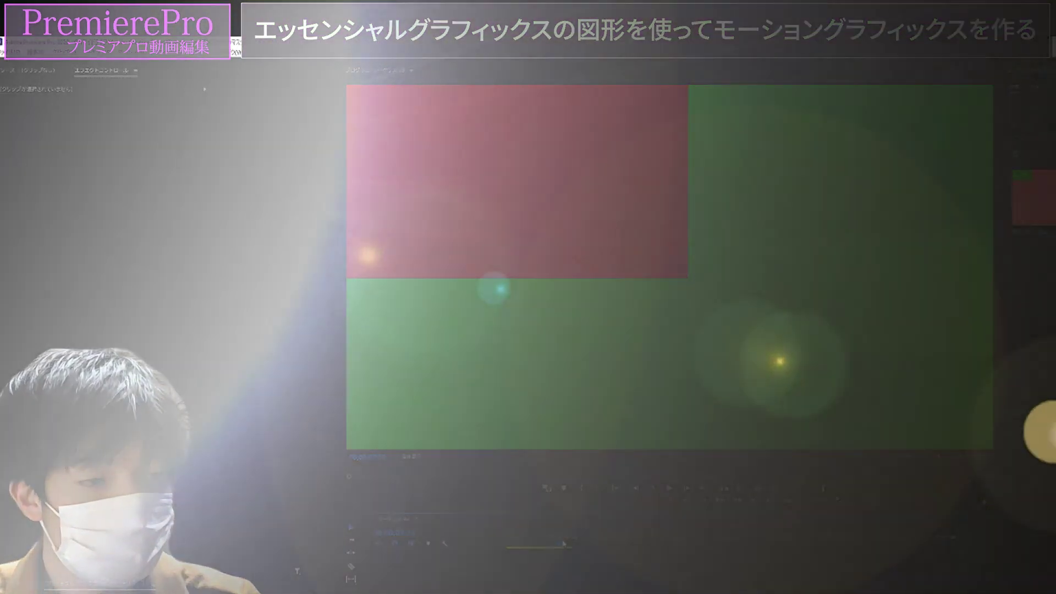